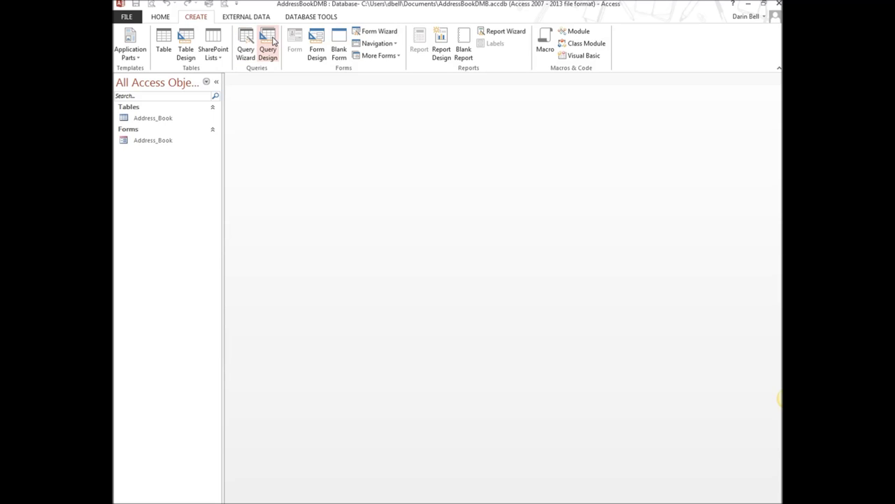
Create a query in design view based on the Address_Book table and enlarge its field list to show every field.
{"action": "left_click", "coordinate": [272, 40]}
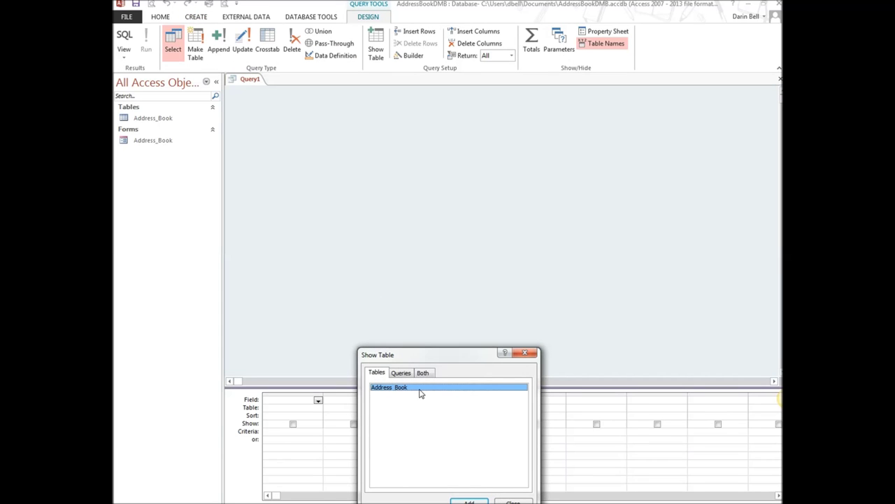
{"action": "left_click_drag", "start_coordinate": [453, 354], "coordinate": [462, 158]}
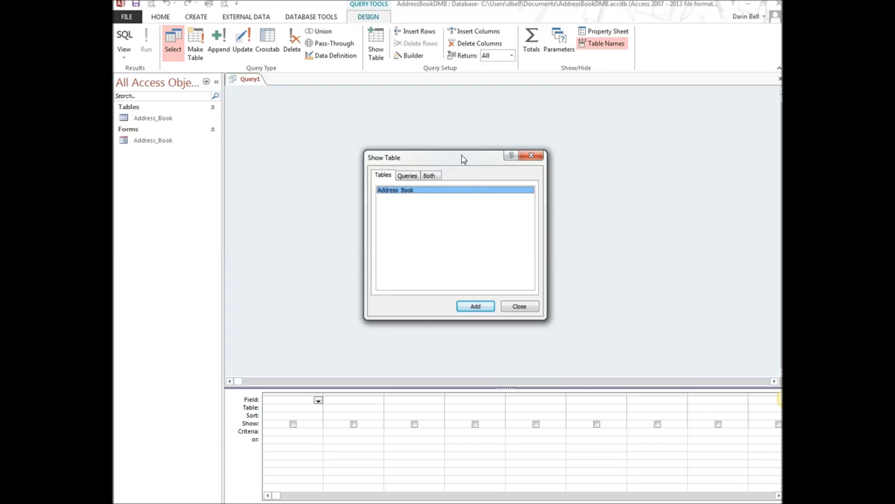
{"action": "left_click", "coordinate": [408, 177]}
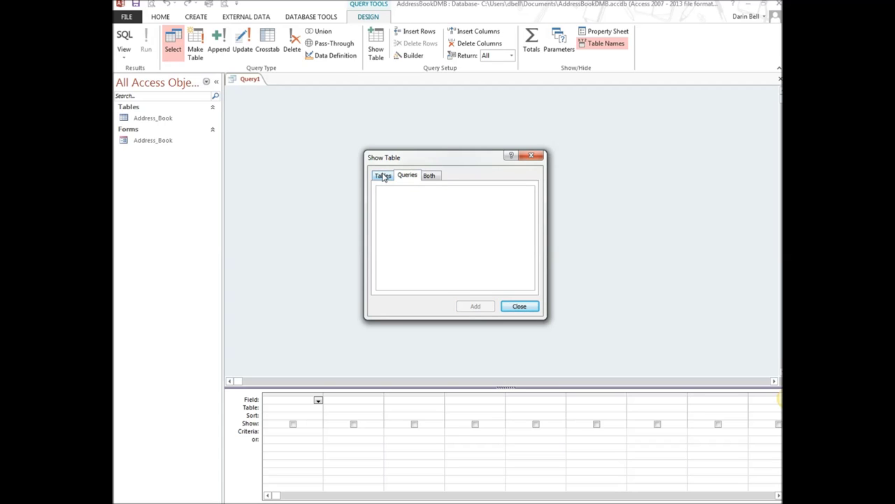
{"action": "left_click", "coordinate": [383, 176]}
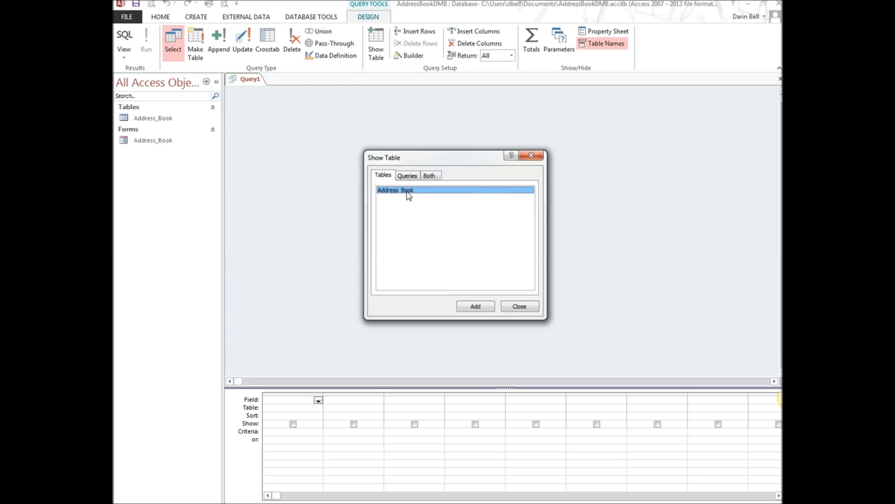
{"action": "left_click", "coordinate": [476, 307]}
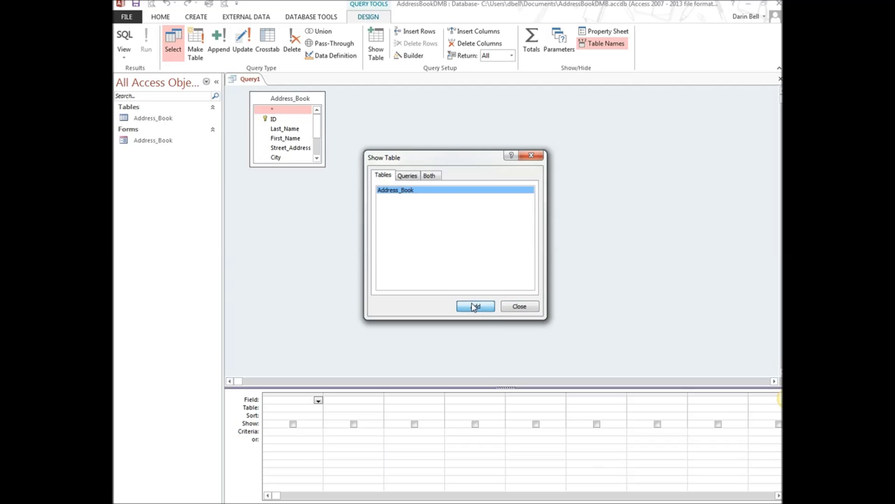
{"action": "left_click", "coordinate": [520, 306]}
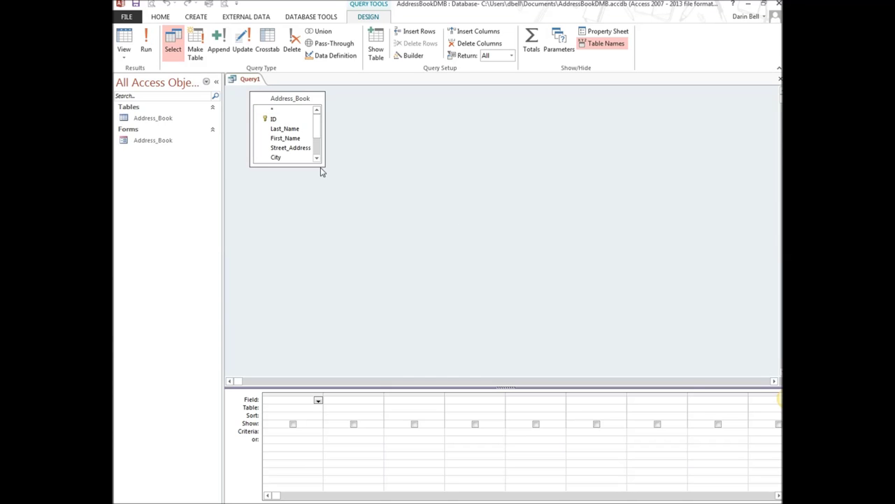
{"action": "left_click_drag", "start_coordinate": [322, 165], "coordinate": [406, 240]}
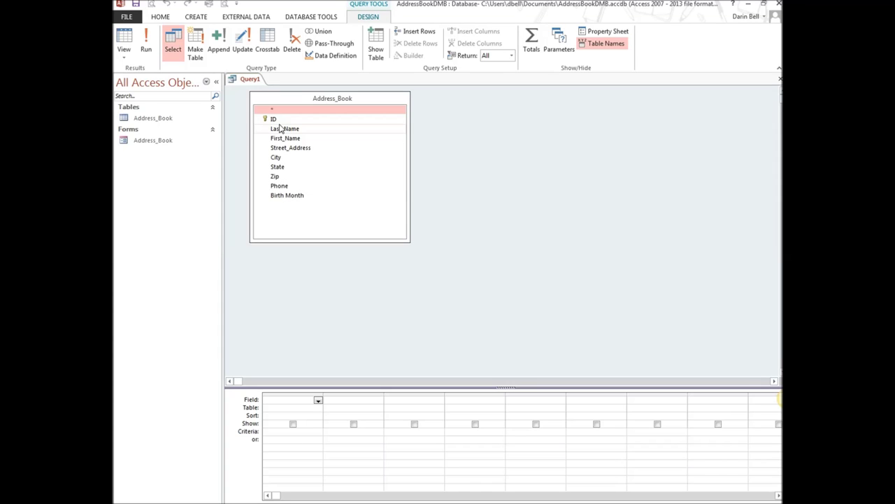
Add the Last_Name, First_Name, Street_Address, City, State and Zip fields to the query grid.
{"action": "left_click", "coordinate": [279, 399]}
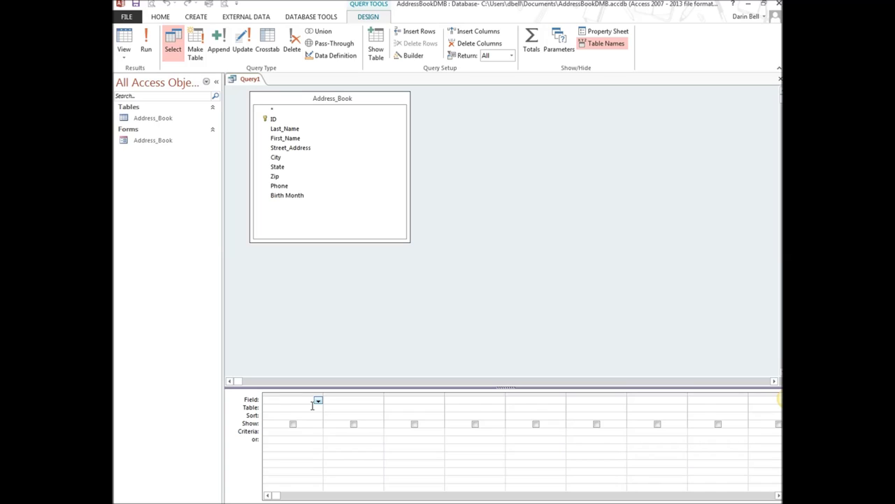
{"action": "left_click", "coordinate": [305, 132]}
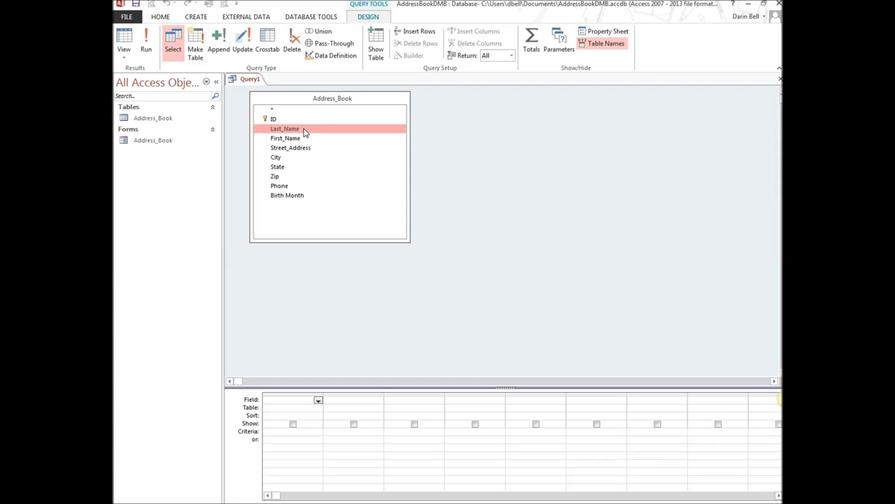
{"action": "double_click", "coordinate": [304, 132]}
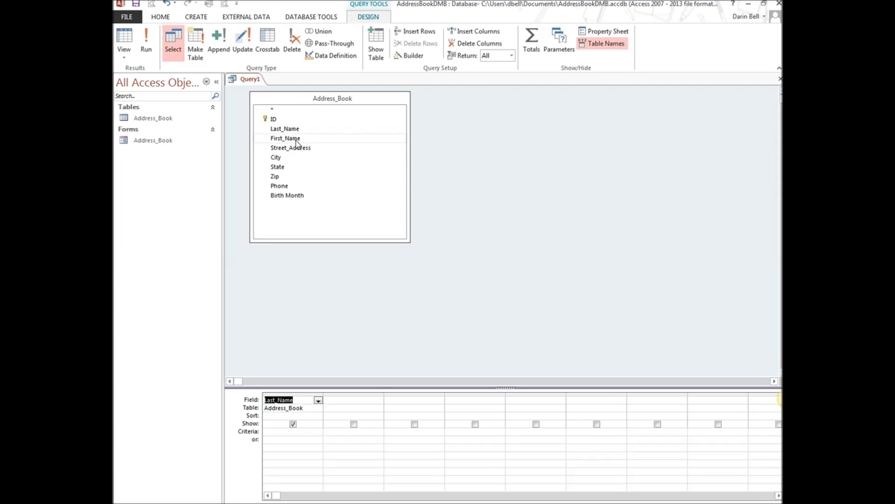
{"action": "double_click", "coordinate": [295, 140]}
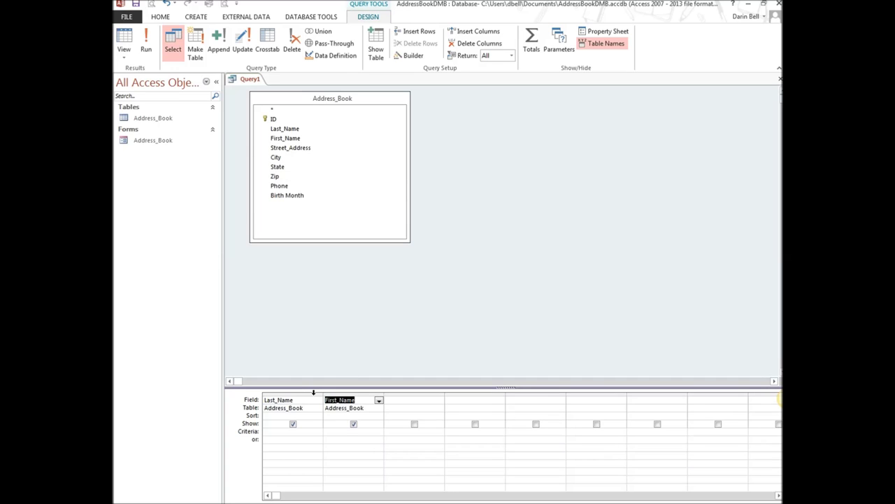
{"action": "double_click", "coordinate": [287, 152]}
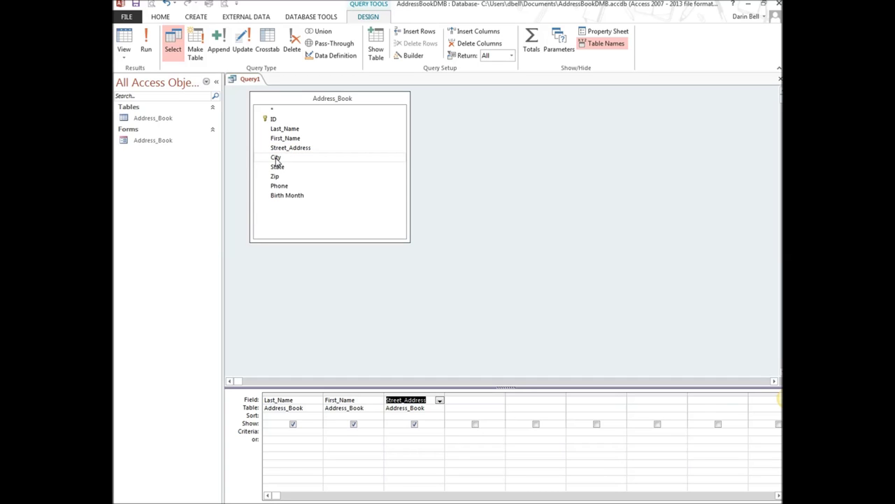
{"action": "left_click", "coordinate": [275, 160]}
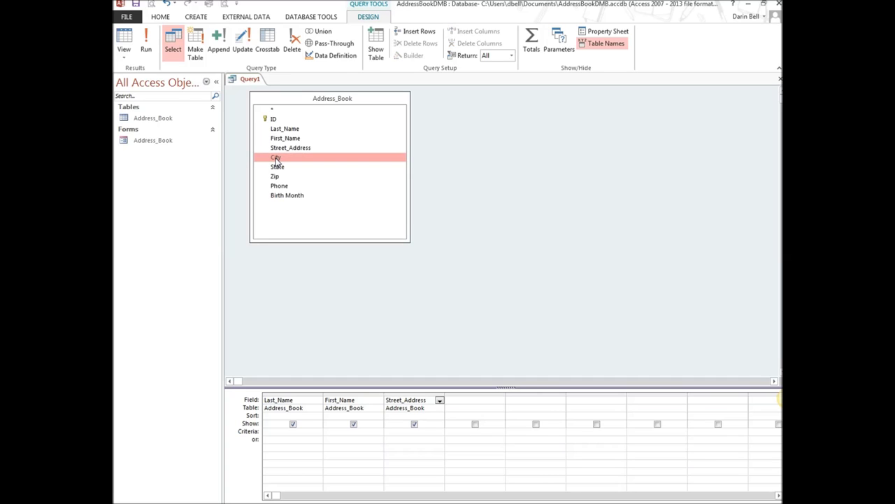
{"action": "double_click", "coordinate": [275, 160]}
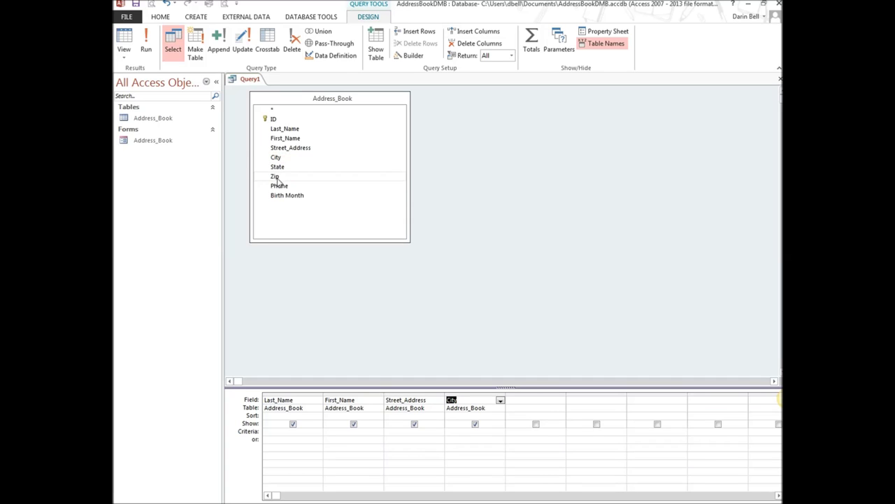
{"action": "double_click", "coordinate": [281, 169]}
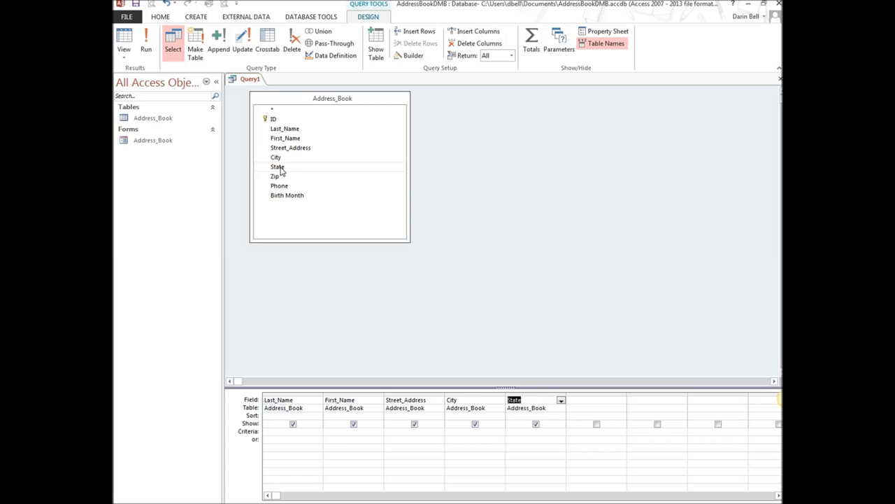
{"action": "double_click", "coordinate": [276, 179]}
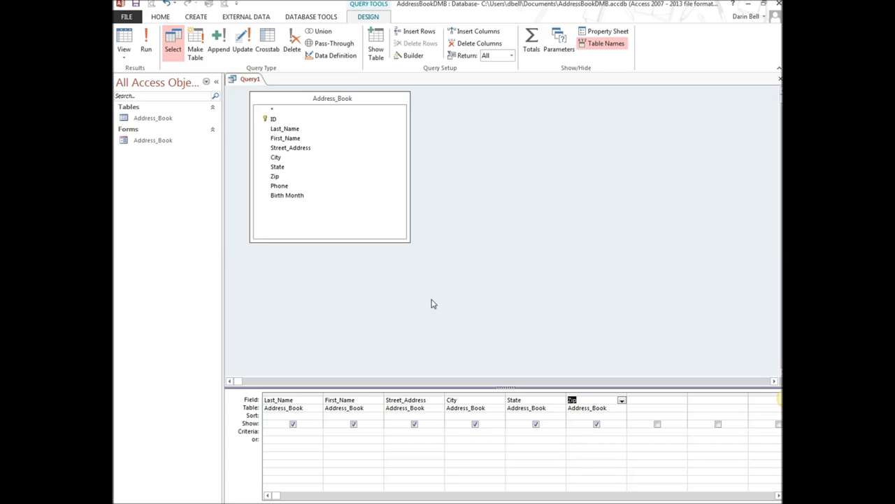
Run the query without criteria to view its records, and return to design view.
{"action": "left_click", "coordinate": [292, 432]}
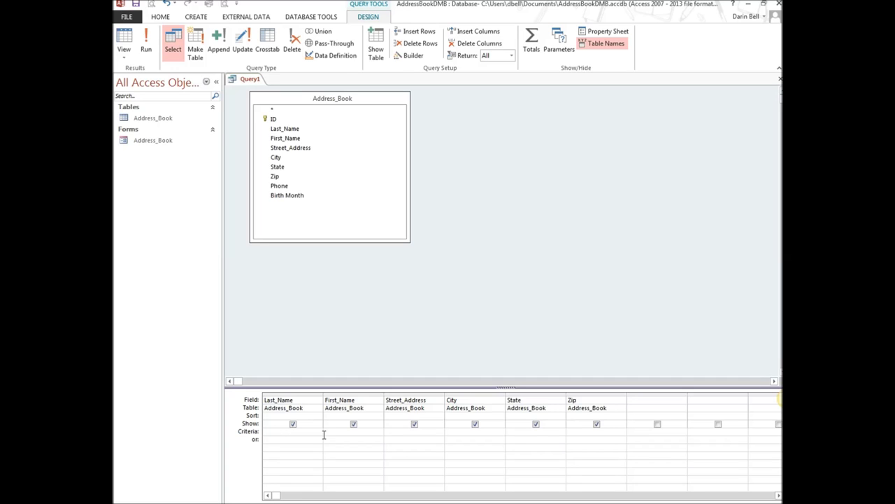
{"action": "left_click", "coordinate": [147, 40]}
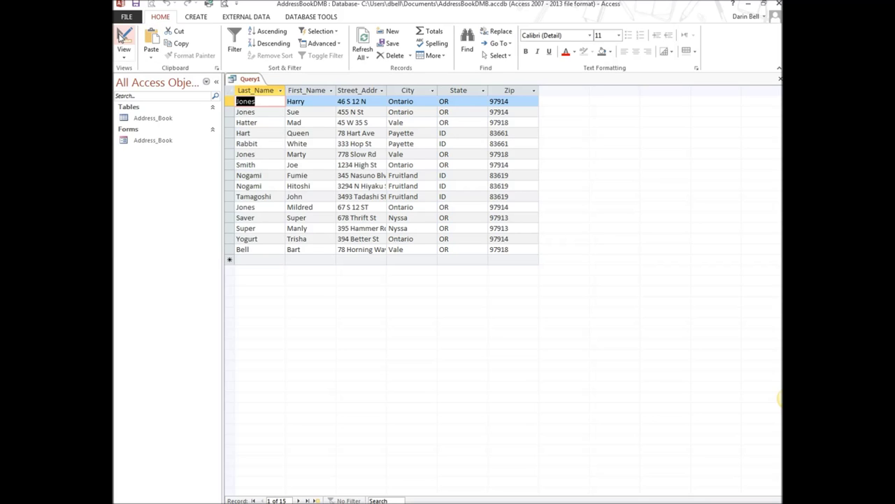
{"action": "left_click", "coordinate": [123, 36]}
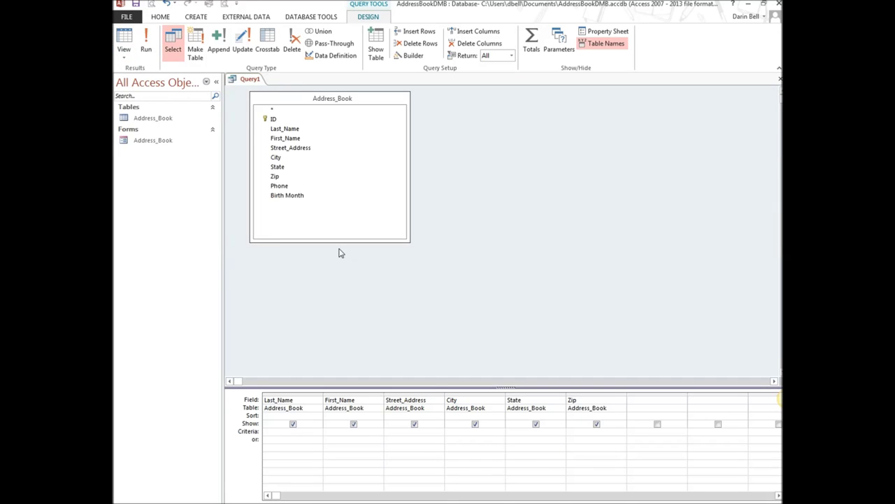
Set the City field's criteria to Payette and run the query.
{"action": "left_click", "coordinate": [452, 431]}
{"action": "type", "text": "Payette"}
{"action": "left_click", "coordinate": [478, 448]}
{"action": "left_click", "coordinate": [146, 42]}
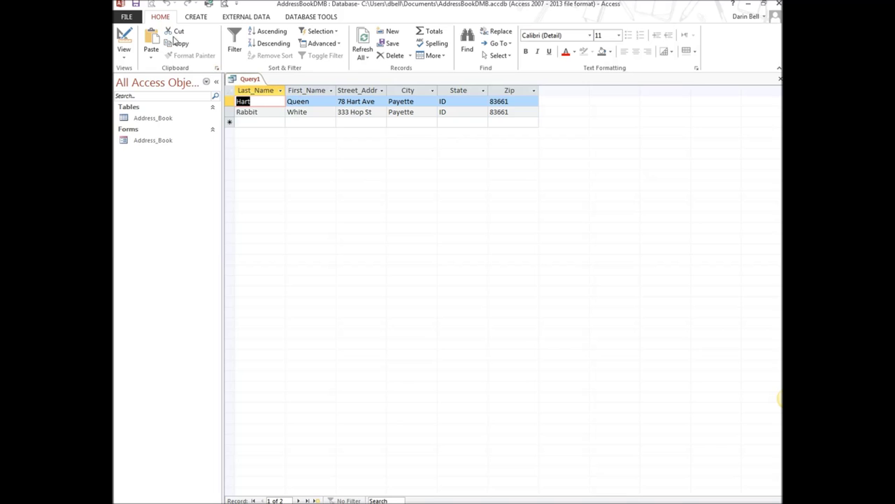
Save the query object as Payette_Q and close it.
{"action": "left_click", "coordinate": [125, 18]}
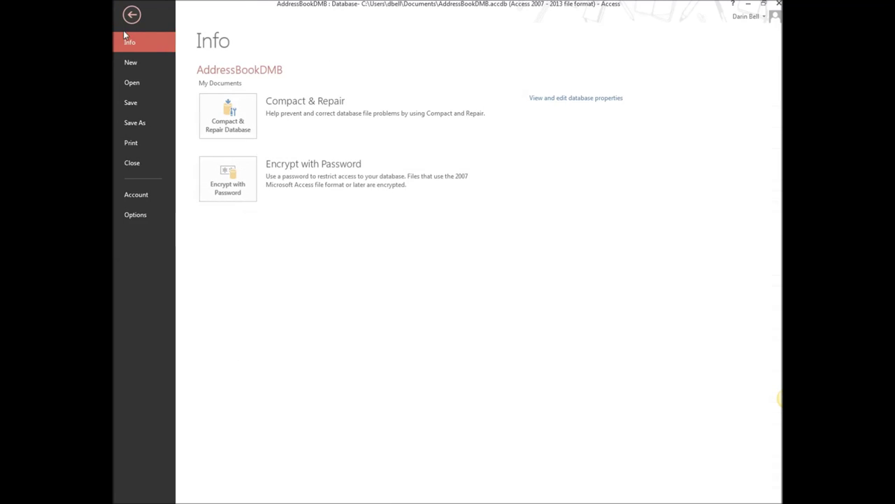
{"action": "left_click", "coordinate": [138, 126]}
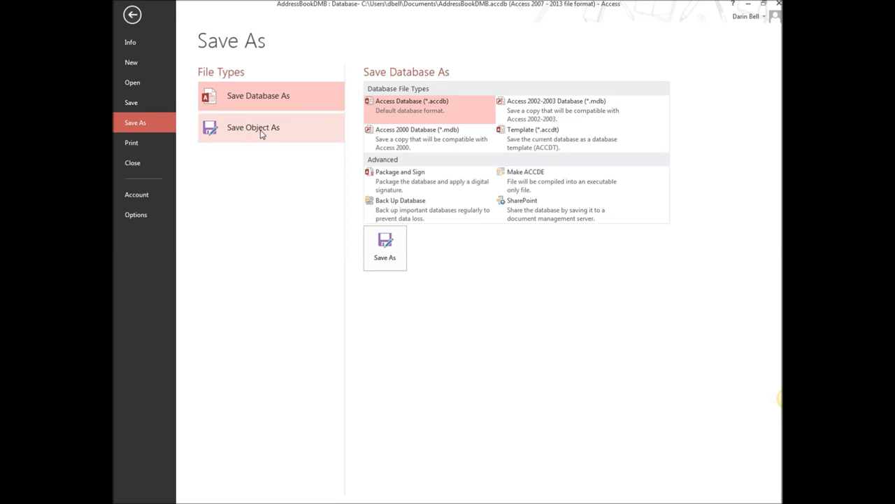
{"action": "left_click", "coordinate": [261, 130]}
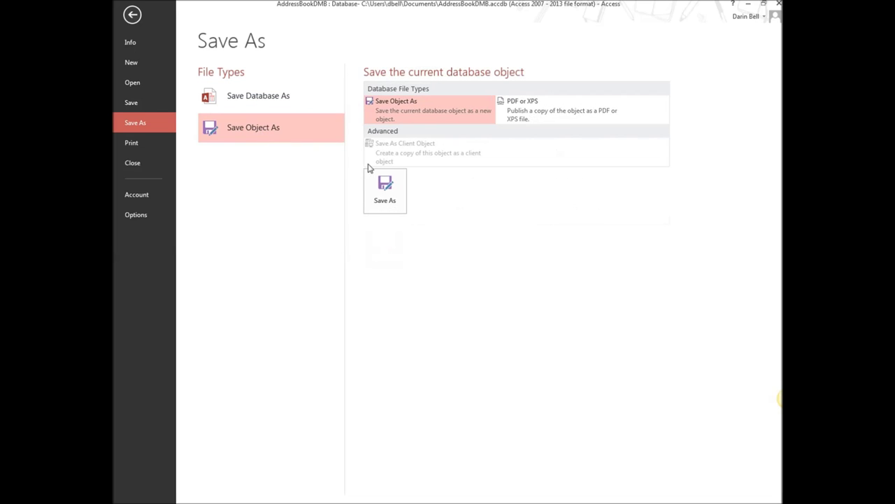
{"action": "left_click", "coordinate": [383, 200]}
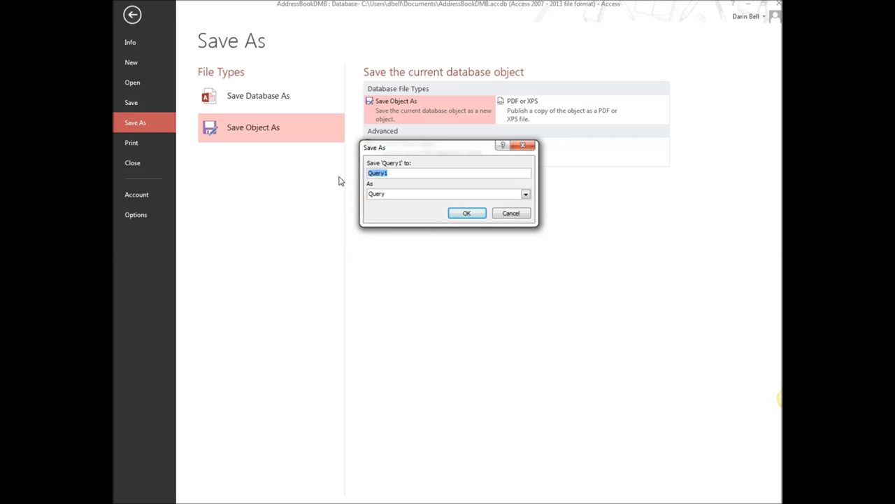
{"action": "type", "text": "Paye"}
{"action": "type", "text": "e_Q"}
{"action": "left_click", "coordinate": [467, 214]}
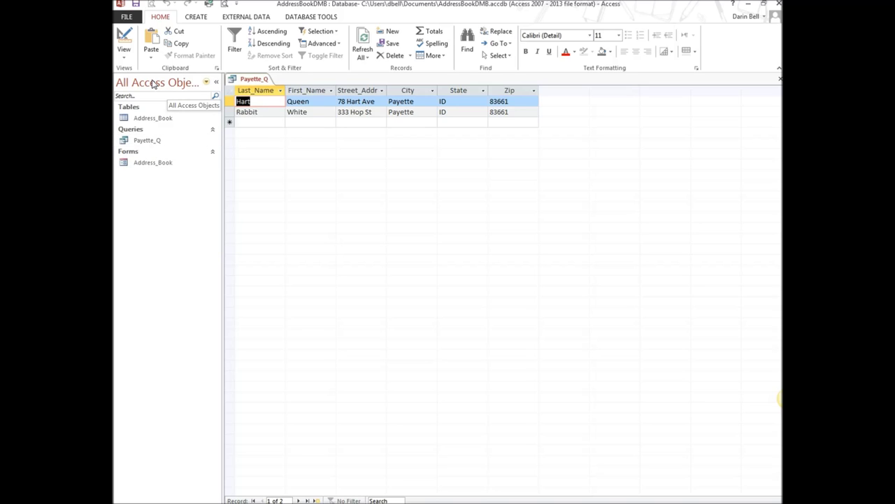
{"action": "left_click", "coordinate": [779, 81]}
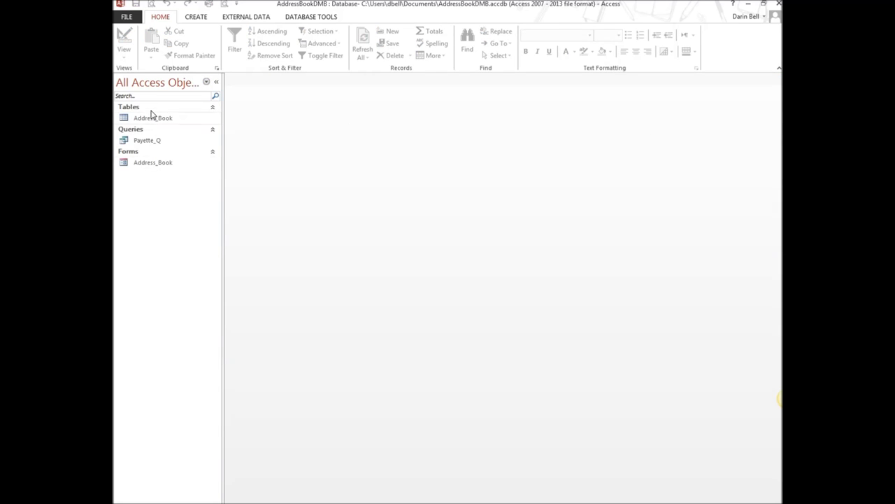
Start another query design with the Address_Book table and enlarge its field list to show all fields.
{"action": "left_click", "coordinate": [192, 17]}
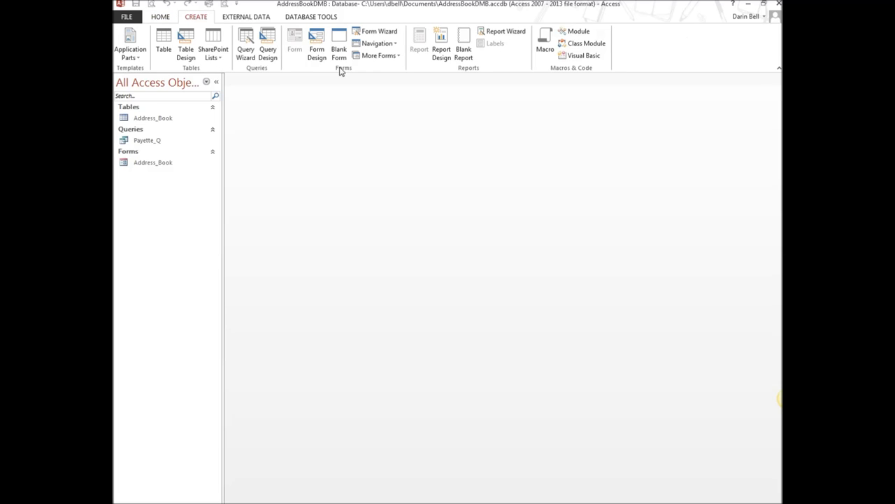
{"action": "left_click", "coordinate": [276, 47]}
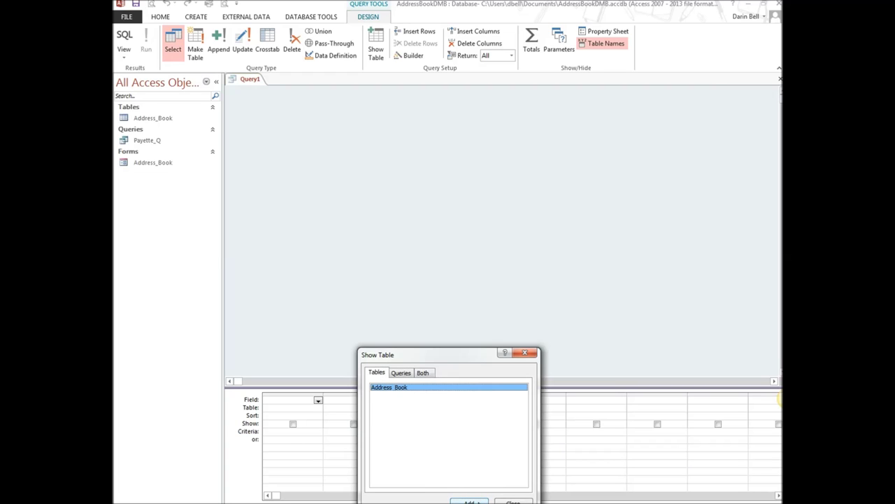
{"action": "left_click", "coordinate": [470, 501]}
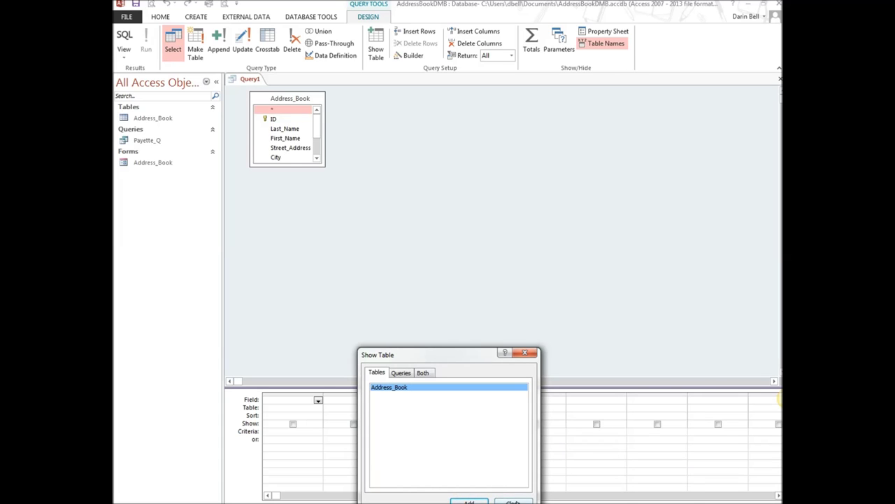
{"action": "left_click", "coordinate": [513, 501]}
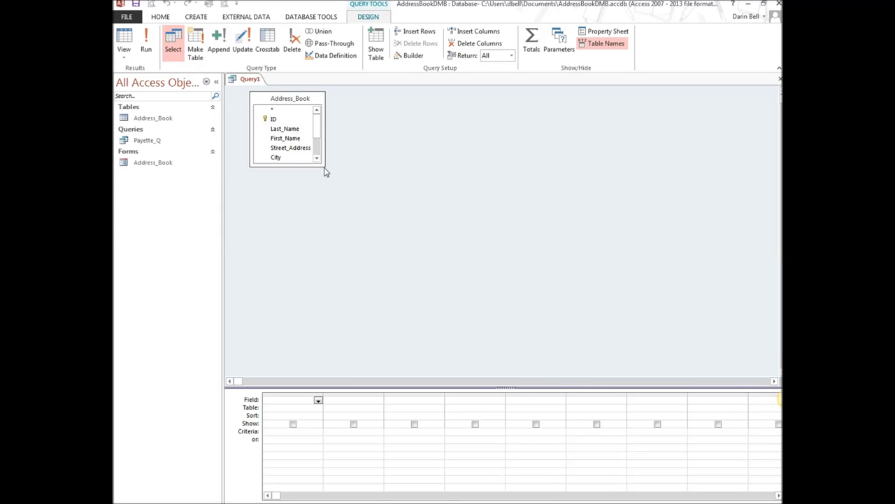
{"action": "left_click_drag", "start_coordinate": [320, 166], "coordinate": [457, 234]}
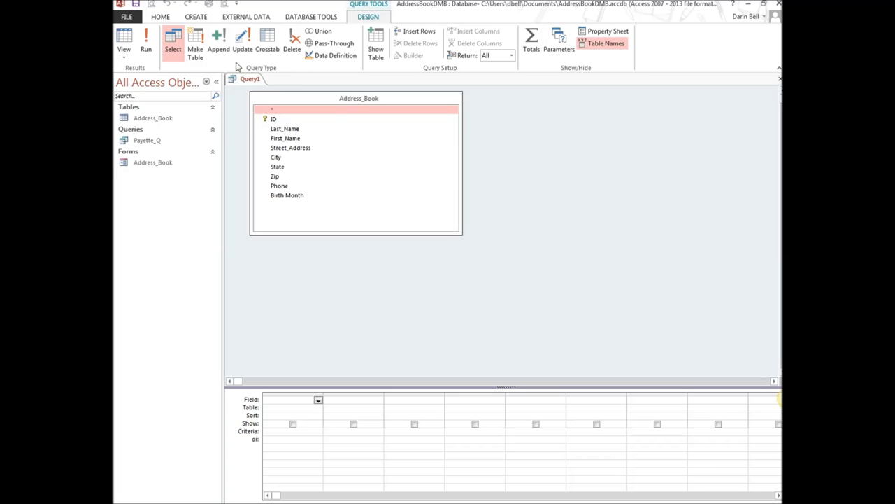
Add the Last_Name, First_Name, City, Phone and Birth Month fields to the new query's grid.
{"action": "double_click", "coordinate": [295, 130]}
{"action": "double_click", "coordinate": [298, 138]}
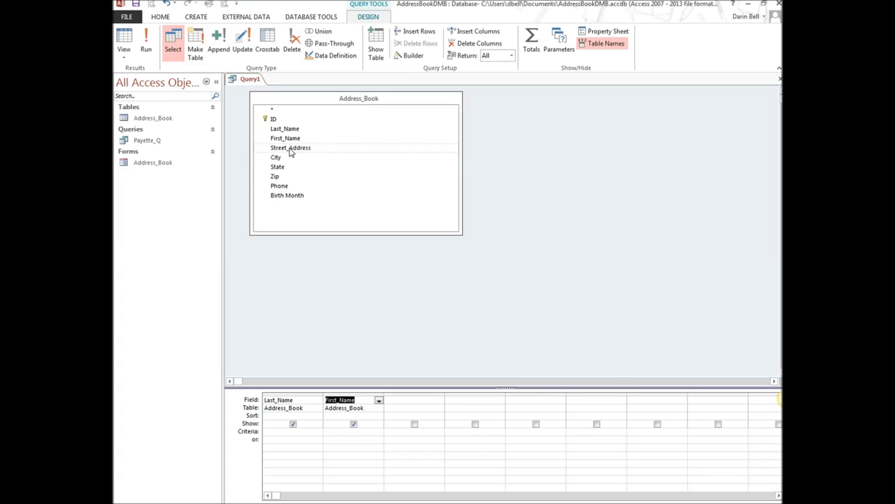
{"action": "left_click", "coordinate": [279, 159]}
{"action": "double_click", "coordinate": [280, 160]}
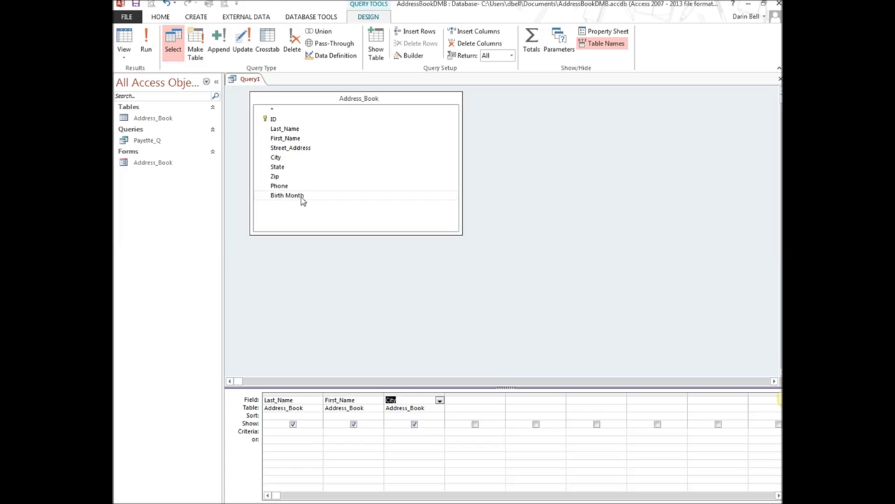
{"action": "double_click", "coordinate": [284, 186]}
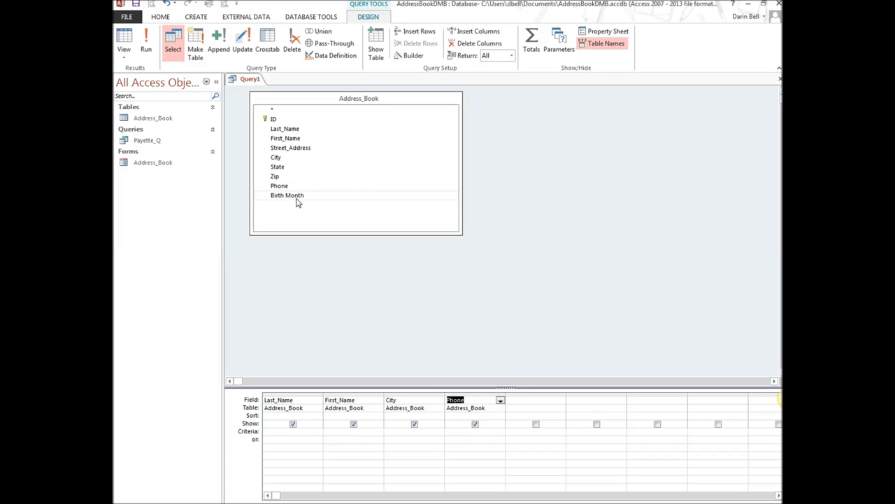
{"action": "double_click", "coordinate": [297, 196]}
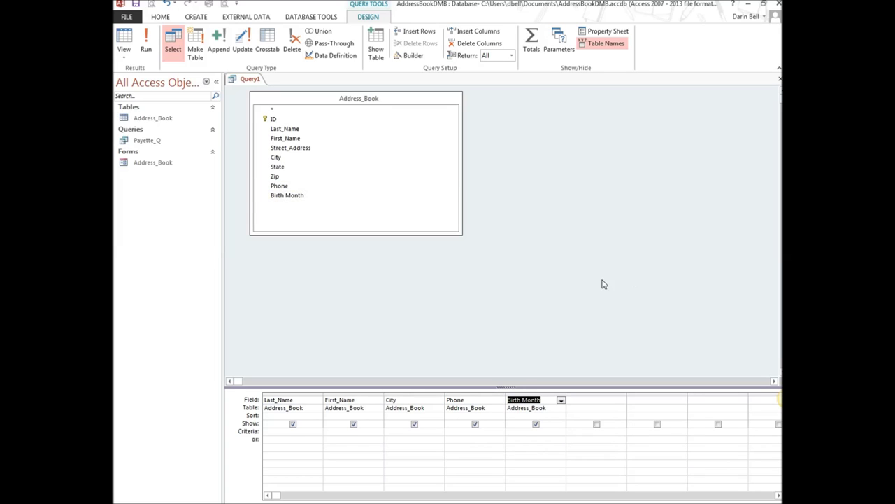
Set the criteria to Ontario for City and NOV for Birth Month in the same row, and run the query.
{"action": "left_click", "coordinate": [410, 434]}
{"action": "type", "text": "On"}
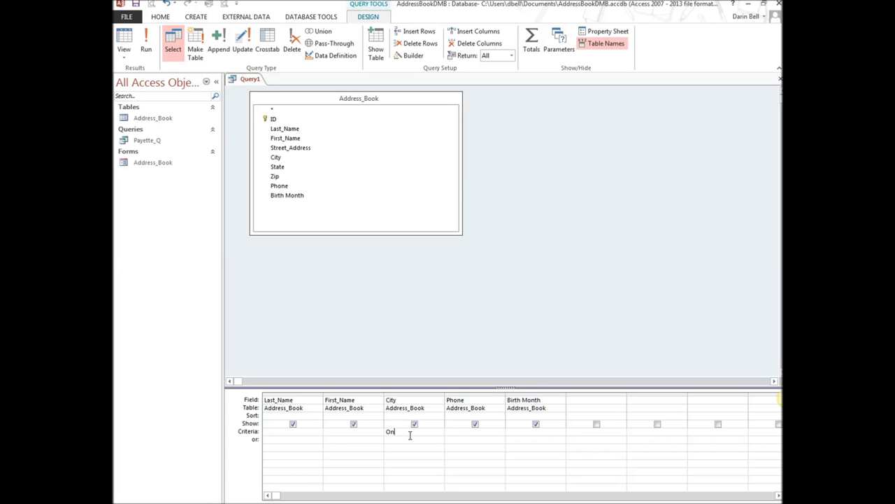
{"action": "type", "text": "tario"}
{"action": "left_click", "coordinate": [521, 434]}
{"action": "type", "text": "NO"}
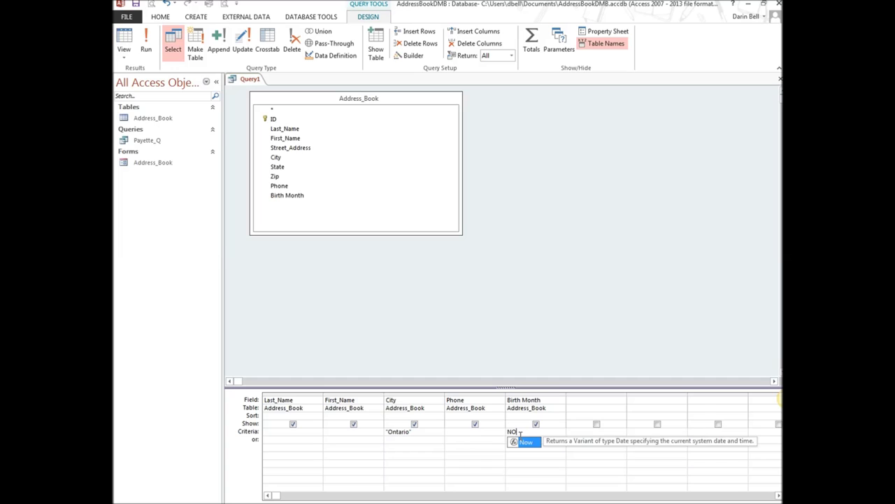
{"action": "type", "text": "V"}
{"action": "key", "text": "Return"}
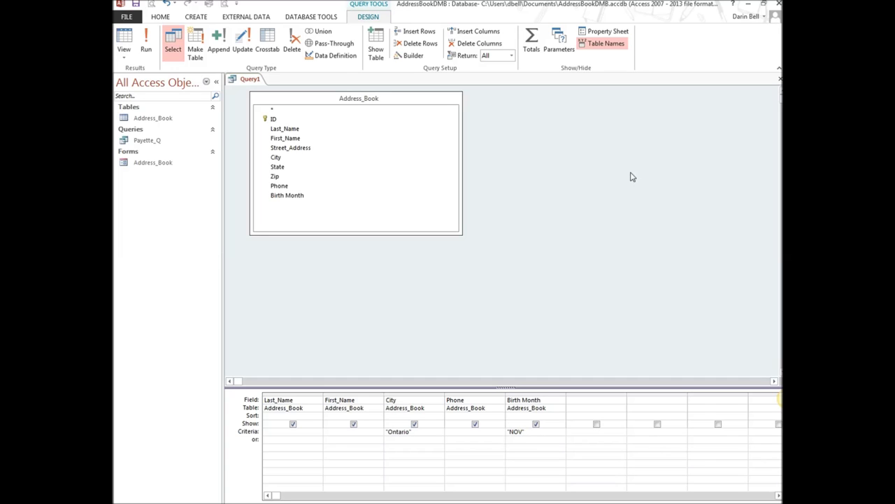
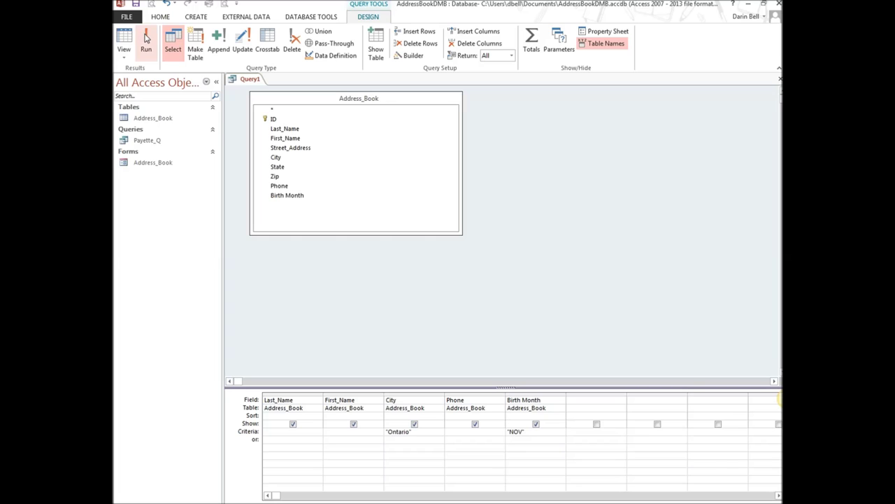
{"action": "left_click", "coordinate": [147, 39]}
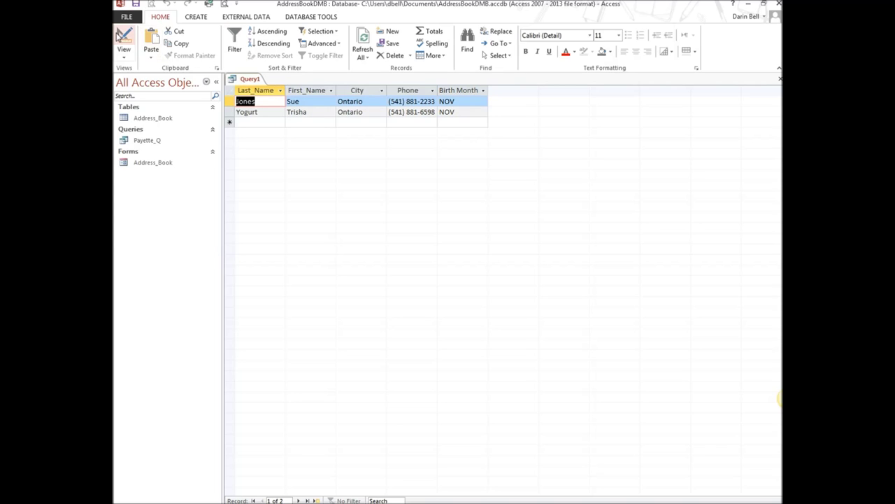
Return to the query design, move the Birth Month criterion NOV to the "or" row, and run the query.
{"action": "left_click", "coordinate": [124, 36]}
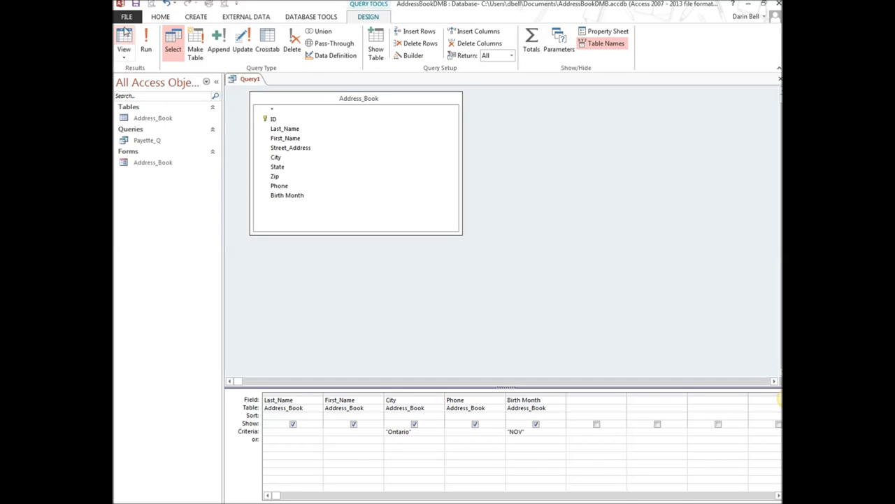
{"action": "left_click", "coordinate": [265, 441]}
{"action": "left_click_drag", "start_coordinate": [534, 431], "coordinate": [502, 434]}
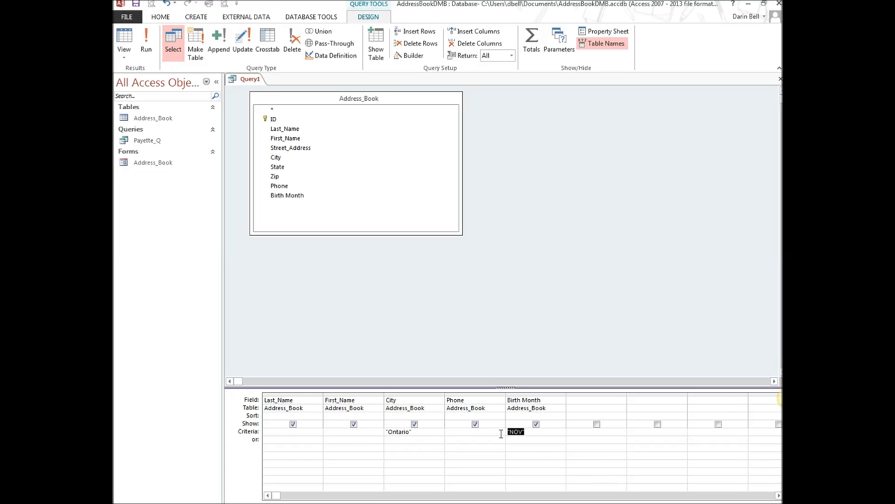
{"action": "key", "text": "Delete"}
{"action": "left_click", "coordinate": [519, 438]}
{"action": "type", "text": "1"}
{"action": "type", "text": "NOV"}
{"action": "key", "text": "Tab"}
{"action": "left_click", "coordinate": [528, 439]}
{"action": "left_click", "coordinate": [146, 43]}
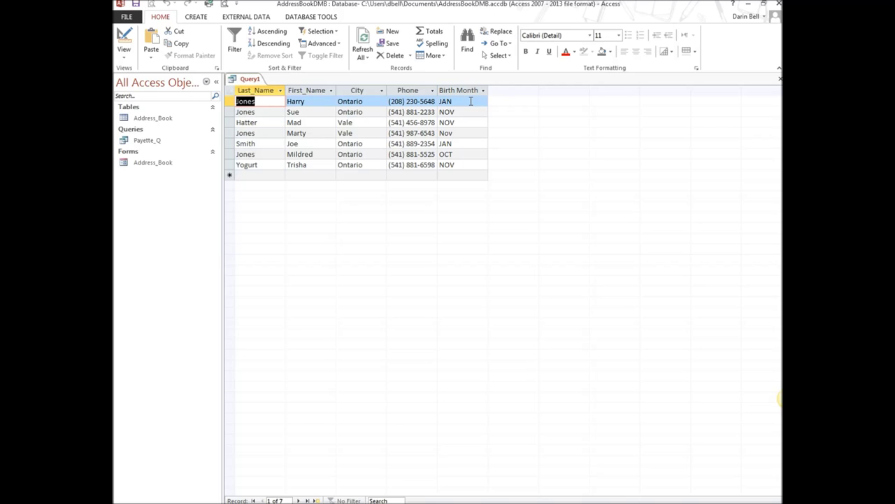
Examine the City and Birth Month values of the returned records against the Ontario or NOV condition.
{"action": "left_click", "coordinate": [373, 102]}
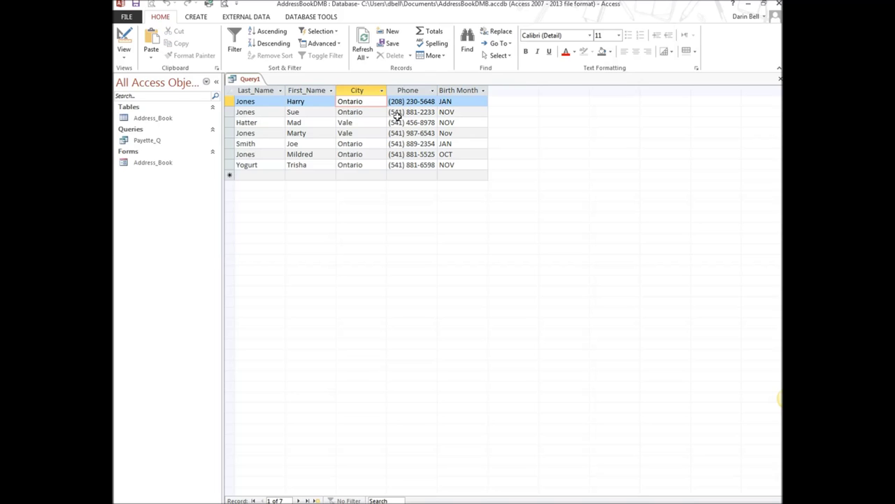
{"action": "left_click", "coordinate": [359, 126]}
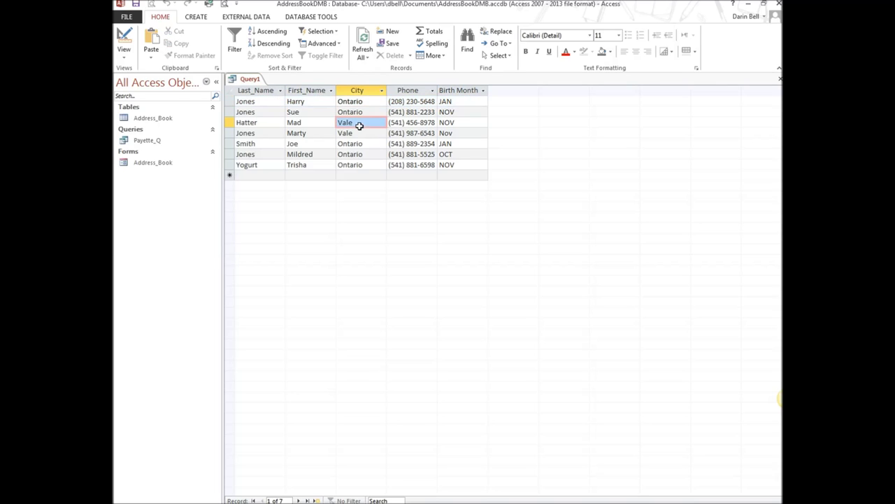
{"action": "left_click", "coordinate": [451, 125]}
{"action": "left_click", "coordinate": [447, 133]}
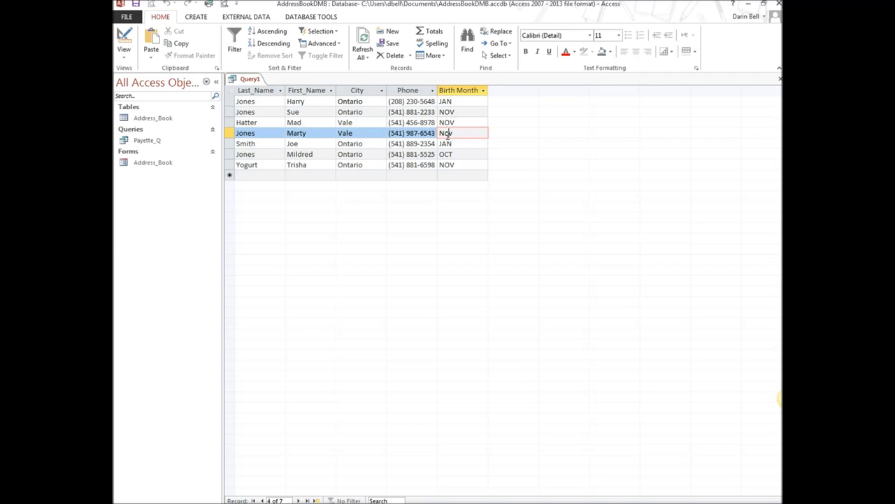
{"action": "left_click", "coordinate": [352, 102]}
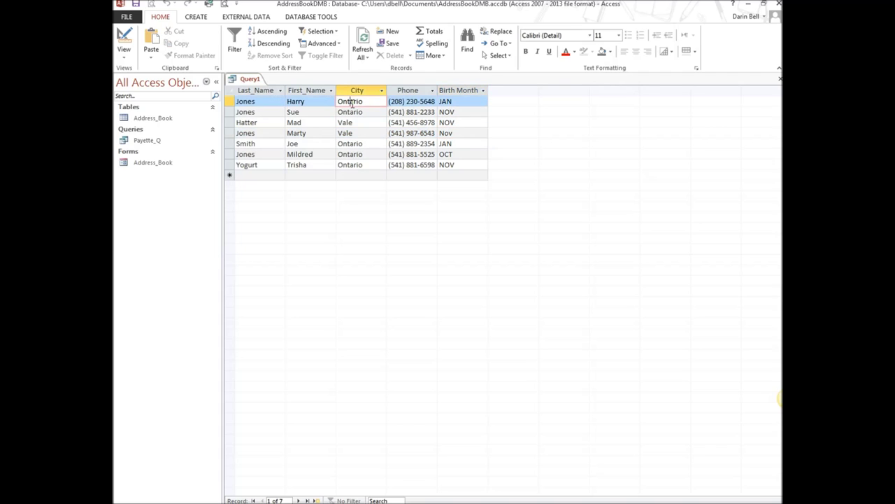
{"action": "left_click", "coordinate": [441, 133]}
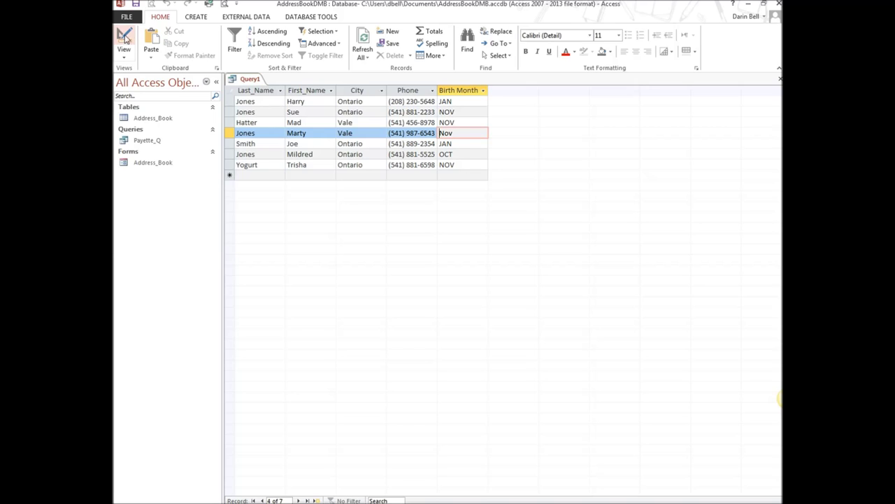
Return to the query design, save the query object as Ontario_NOV and close it.
{"action": "left_click", "coordinate": [125, 36]}
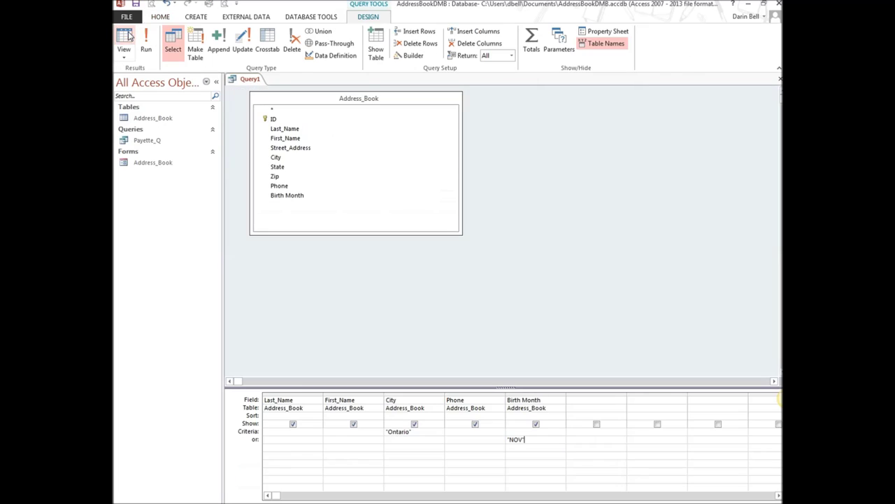
{"action": "left_click", "coordinate": [131, 16]}
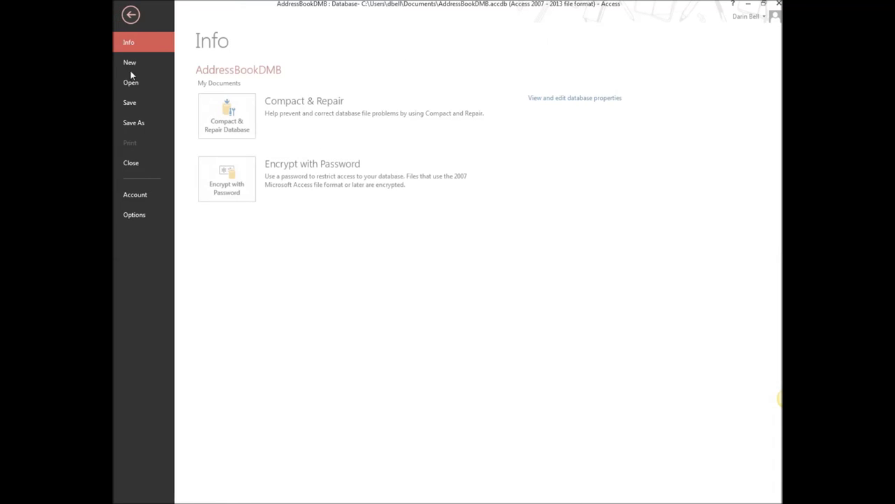
{"action": "left_click", "coordinate": [141, 123]}
{"action": "left_click", "coordinate": [260, 134]}
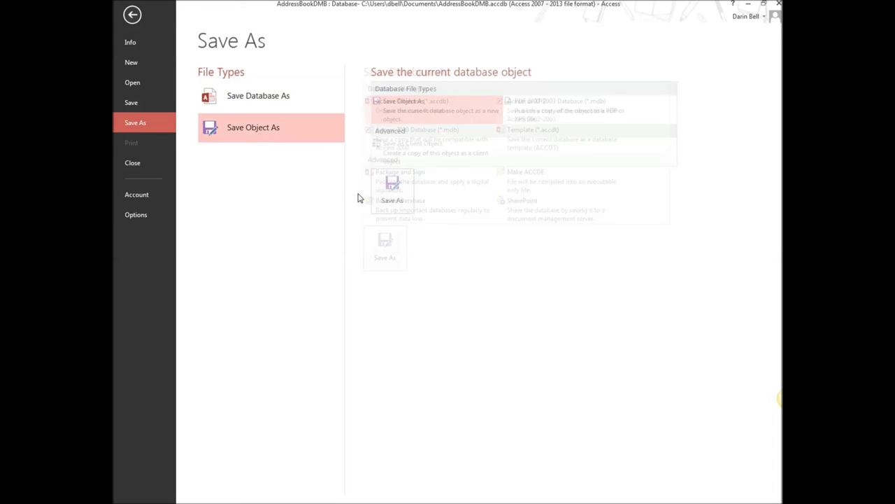
{"action": "left_click", "coordinate": [393, 200]}
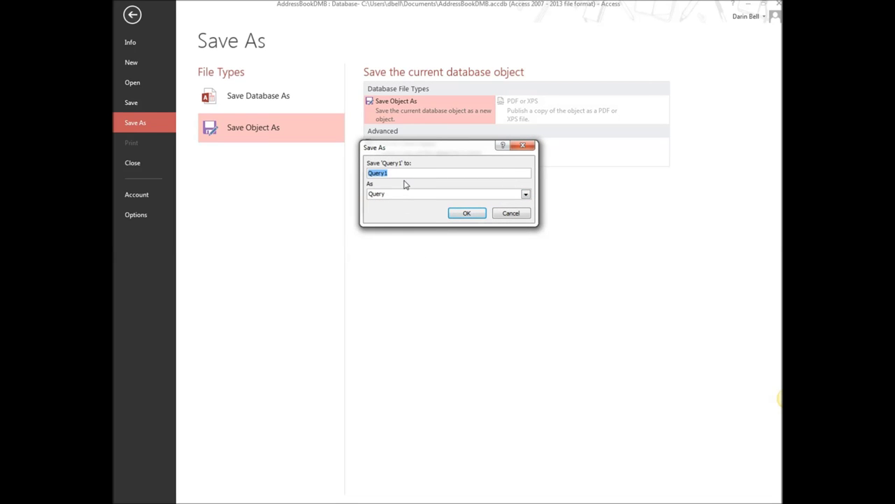
{"action": "type", "text": "Ontario_NOV"}
{"action": "left_click", "coordinate": [466, 213]}
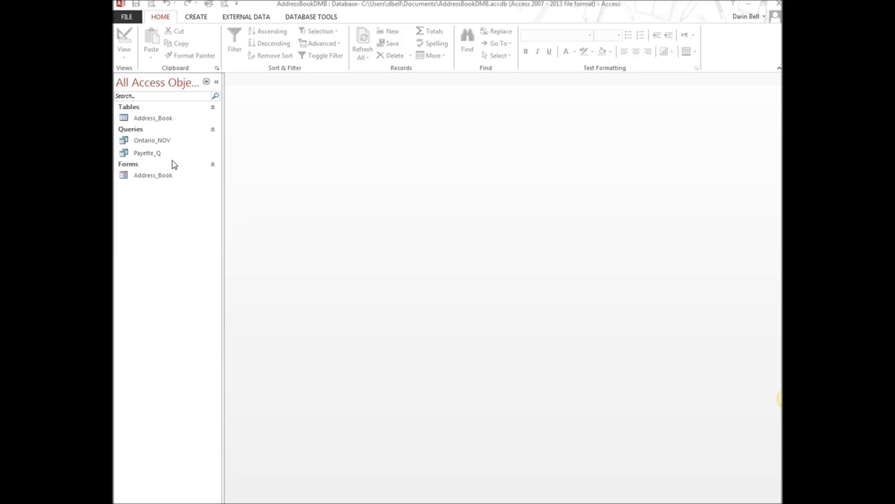
Start the Report Wizard for the Address_Book table and select all fields except ID.
{"action": "left_click", "coordinate": [193, 20]}
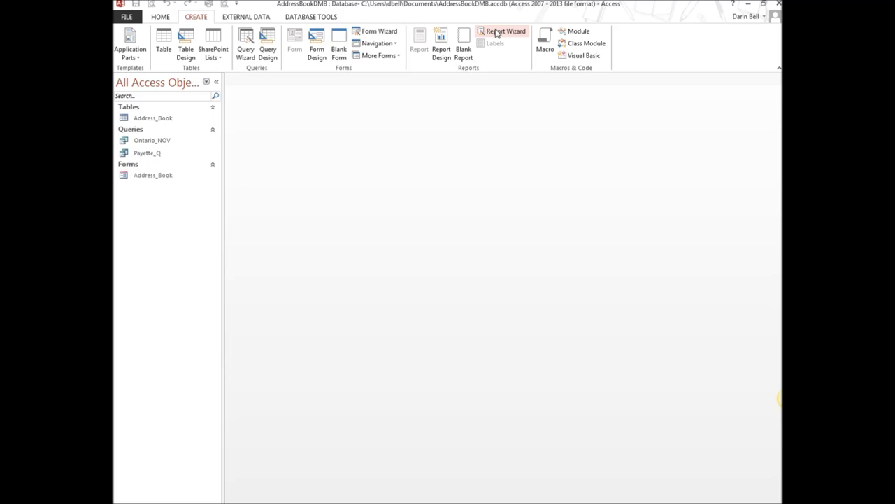
{"action": "left_click", "coordinate": [156, 123]}
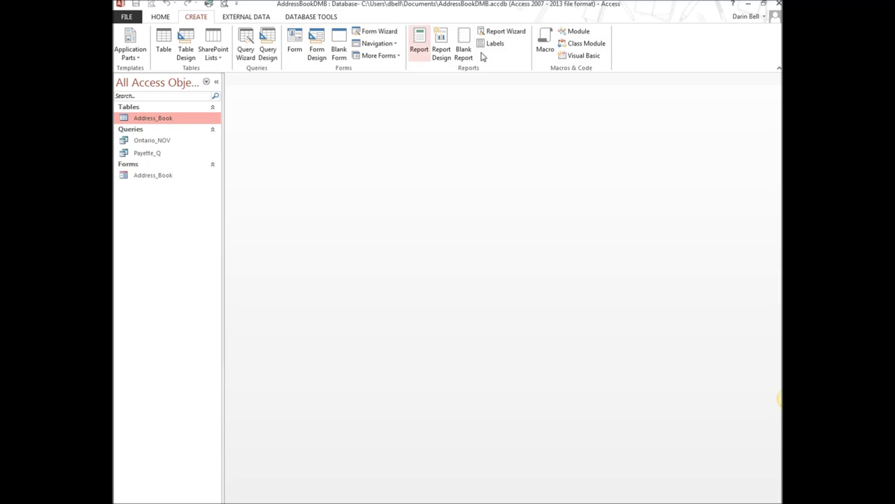
{"action": "left_click", "coordinate": [507, 33]}
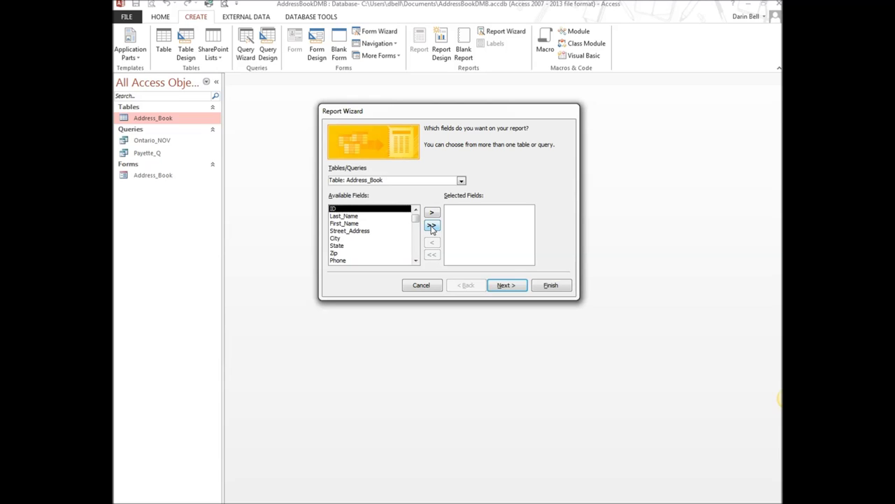
{"action": "left_click", "coordinate": [432, 227]}
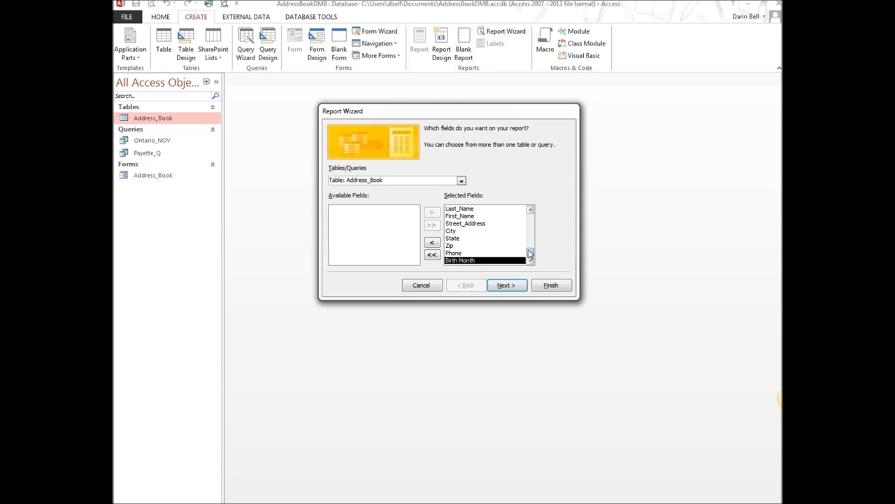
{"action": "left_click", "coordinate": [530, 210]}
{"action": "left_click", "coordinate": [451, 209]}
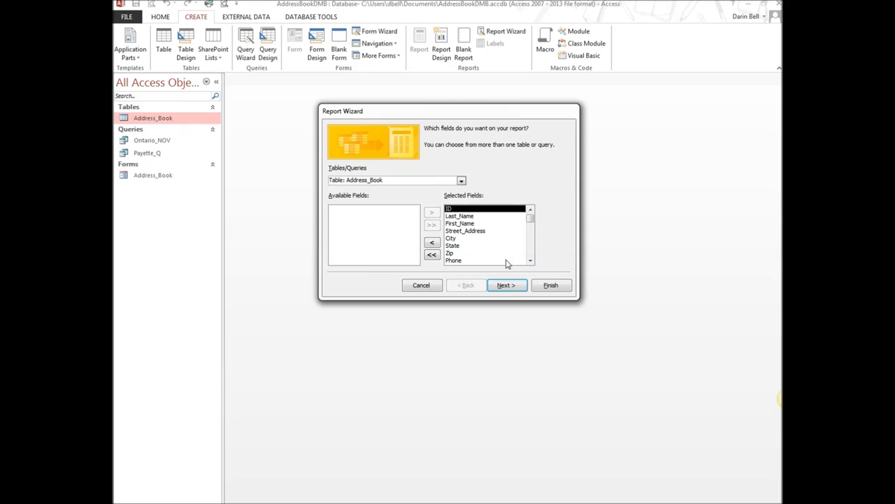
{"action": "left_click", "coordinate": [432, 242]}
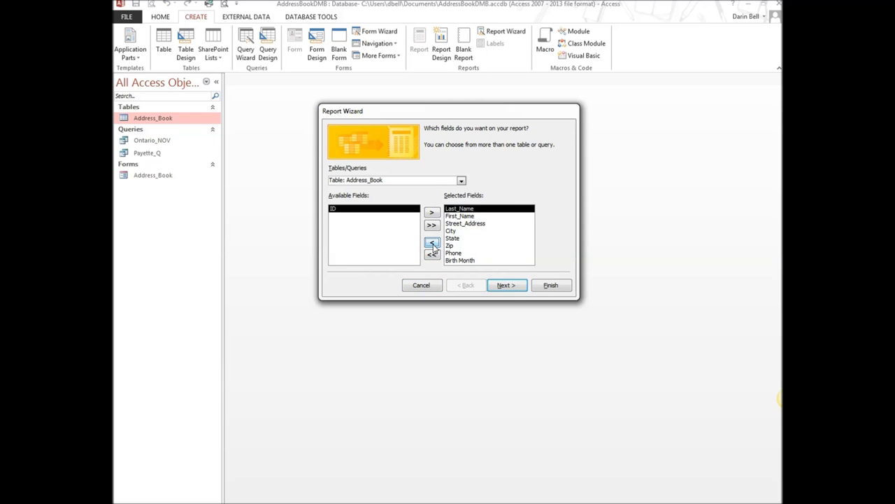
Leave the report without grouping levels and sort its records by Last_Name in ascending order.
{"action": "left_click", "coordinate": [510, 286]}
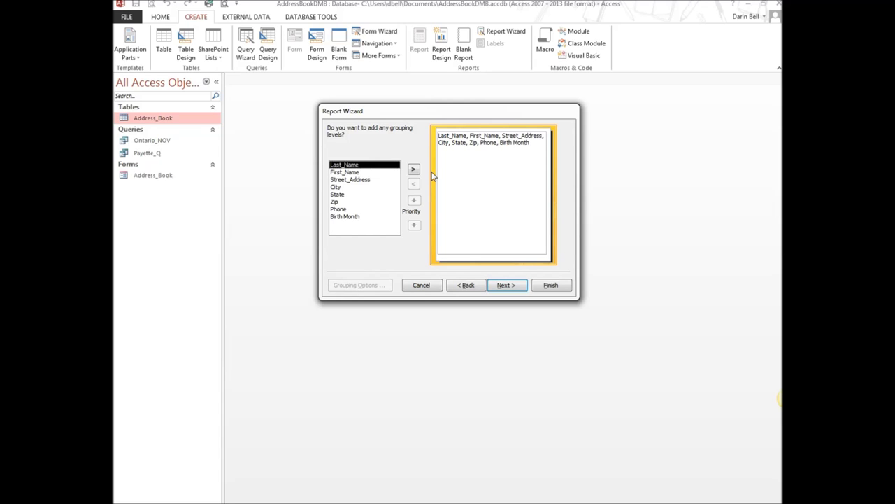
{"action": "left_click", "coordinate": [512, 288]}
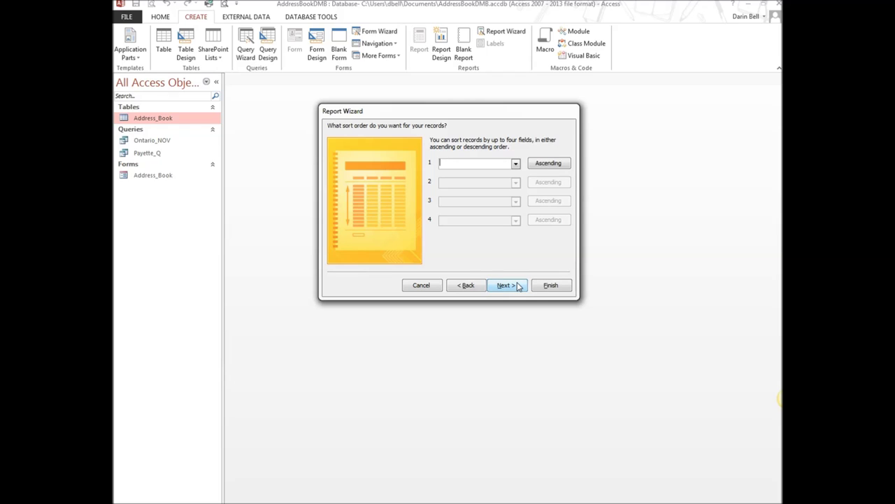
{"action": "left_click", "coordinate": [515, 165]}
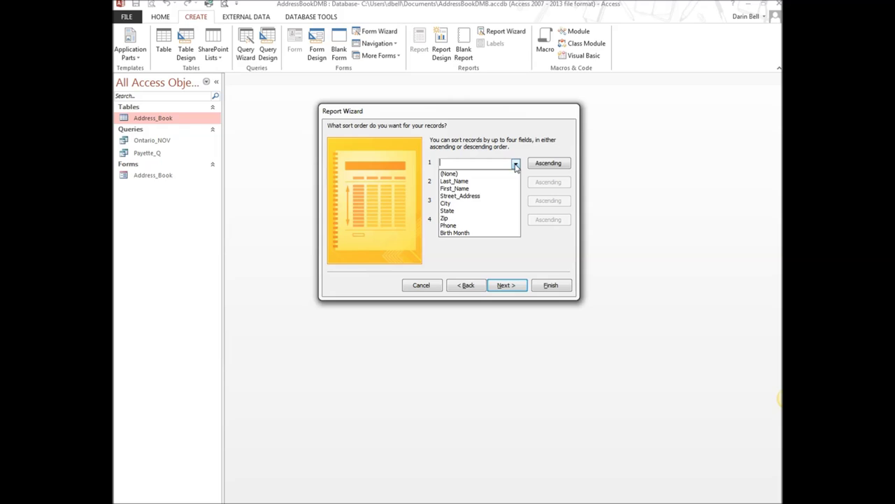
{"action": "left_click", "coordinate": [454, 181]}
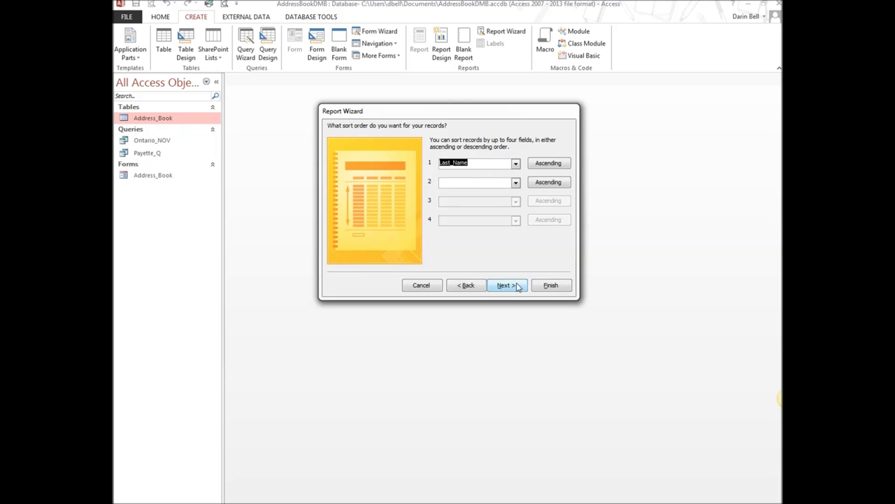
{"action": "left_click", "coordinate": [516, 285]}
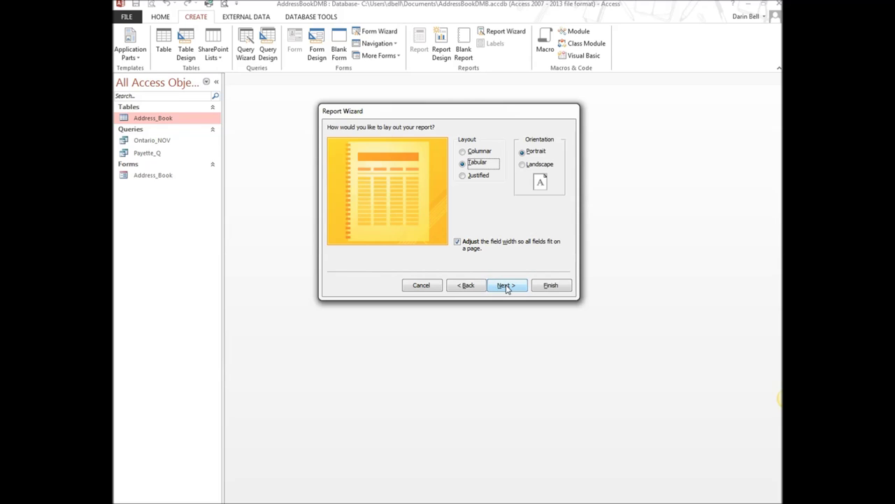
Set the tabular report to landscape orientation, title it Address_Book_R and finish it with a preview.
{"action": "left_click", "coordinate": [523, 165]}
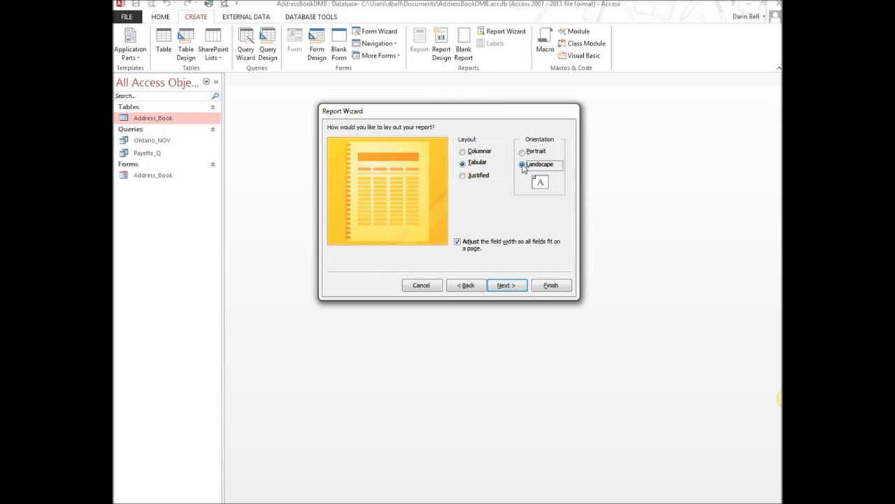
{"action": "left_click", "coordinate": [507, 286]}
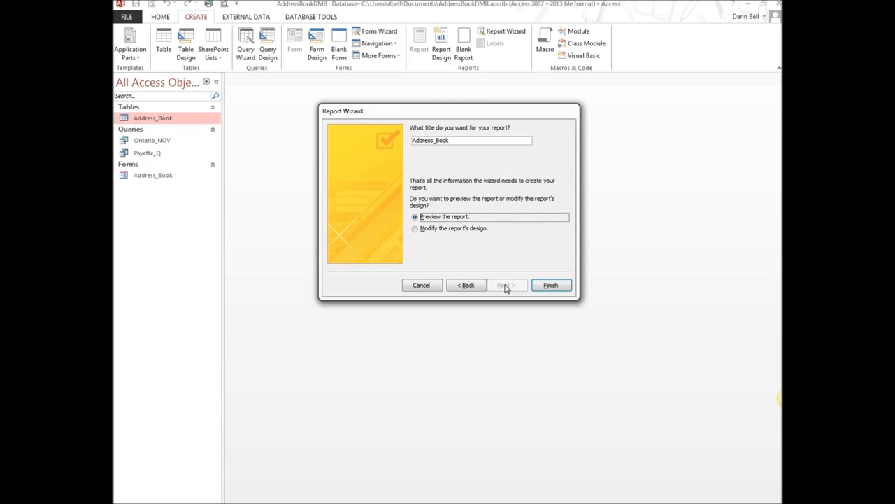
{"action": "left_click", "coordinate": [458, 140]}
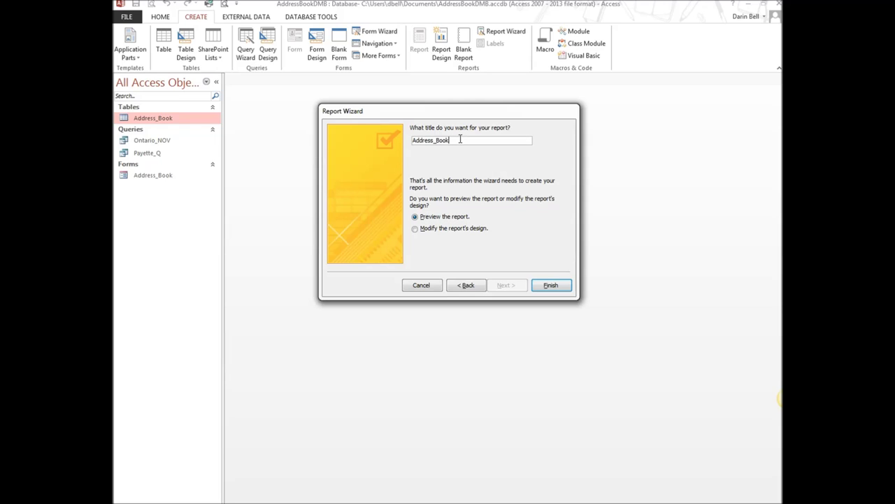
{"action": "type", "text": "_R"}
{"action": "left_click", "coordinate": [549, 284]}
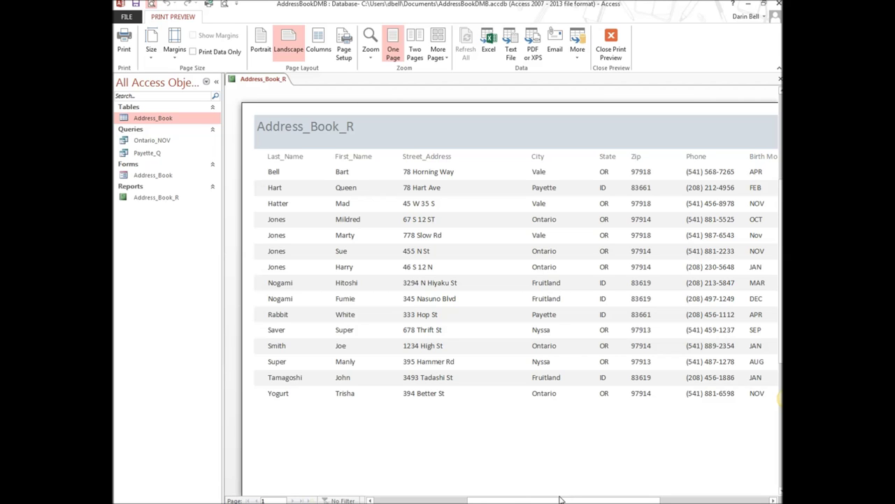
{"action": "mouse_move", "coordinate": [560, 500]}
{"action": "left_mouse_down"}
{"action": "mouse_move", "coordinate": [659, 500]}
{"action": "mouse_move", "coordinate": [558, 496]}
{"action": "left_mouse_up"}
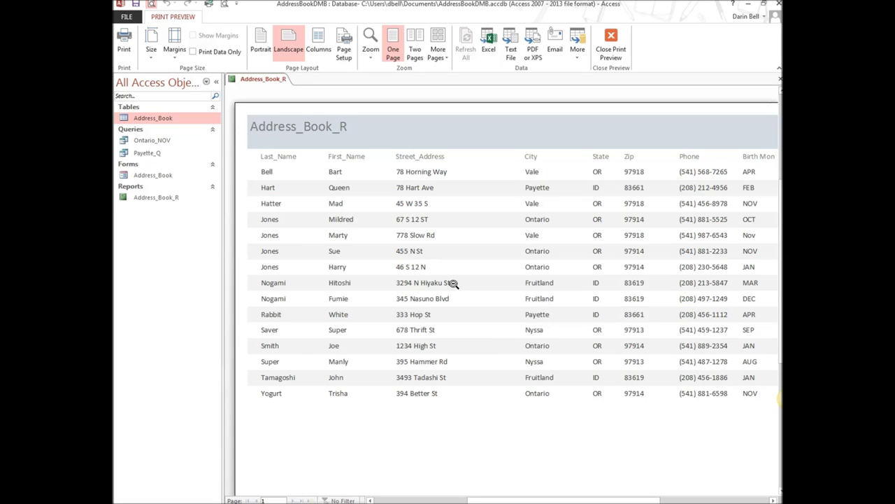
{"action": "mouse_move", "coordinate": [581, 500]}
{"action": "left_mouse_down"}
{"action": "mouse_move", "coordinate": [650, 500]}
{"action": "mouse_move", "coordinate": [536, 500]}
{"action": "mouse_move", "coordinate": [593, 500]}
{"action": "left_mouse_up"}
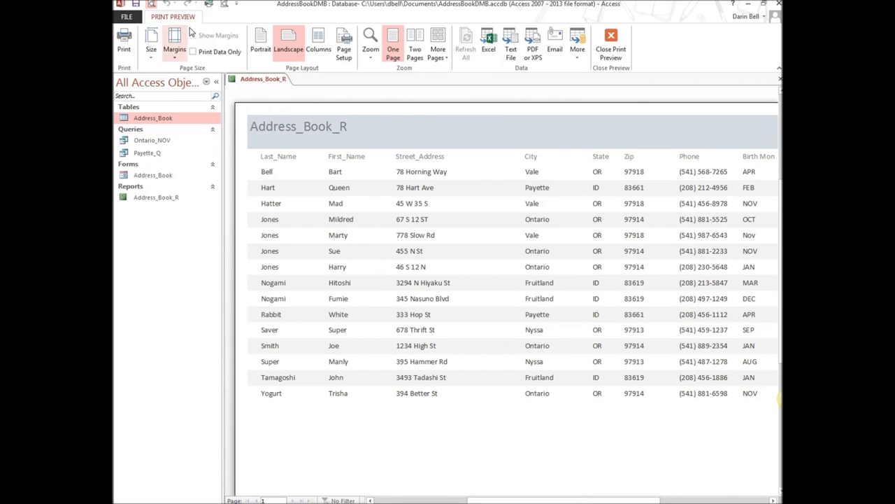
Review Address_Book_R in Design View and Print Preview, and close the report.
{"action": "left_click", "coordinate": [611, 44]}
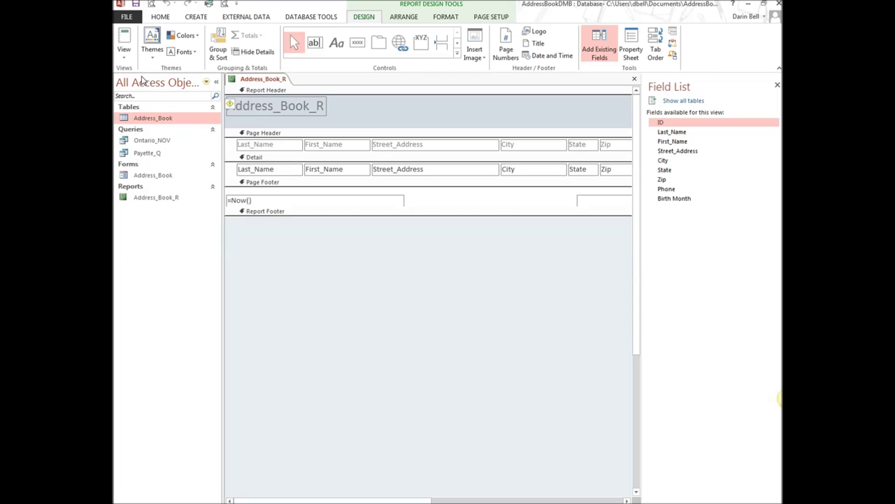
{"action": "left_click", "coordinate": [124, 53]}
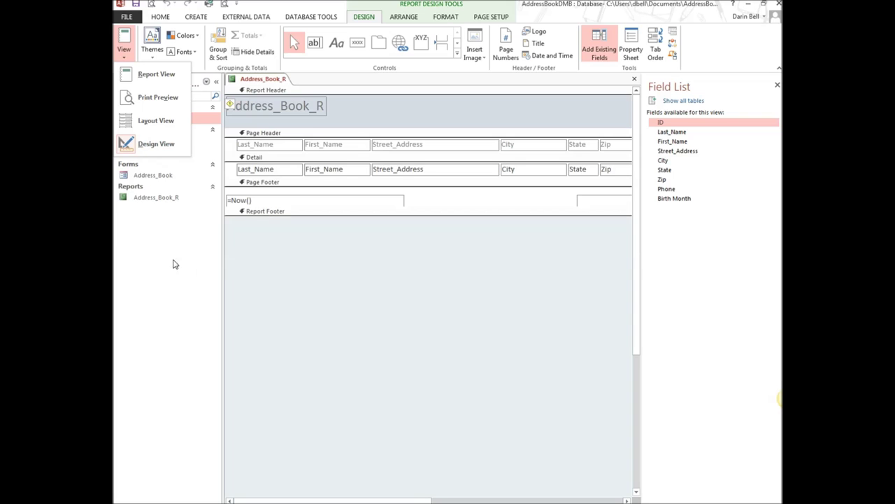
{"action": "left_click", "coordinate": [168, 97]}
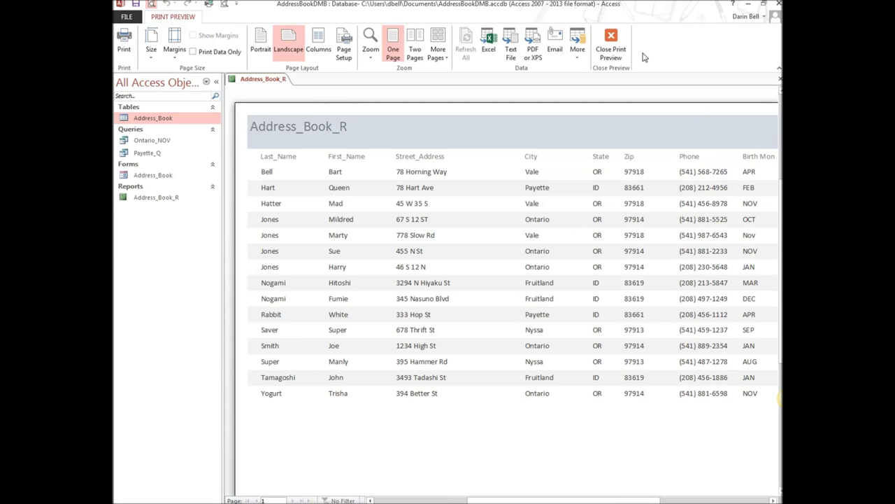
{"action": "left_click", "coordinate": [611, 40]}
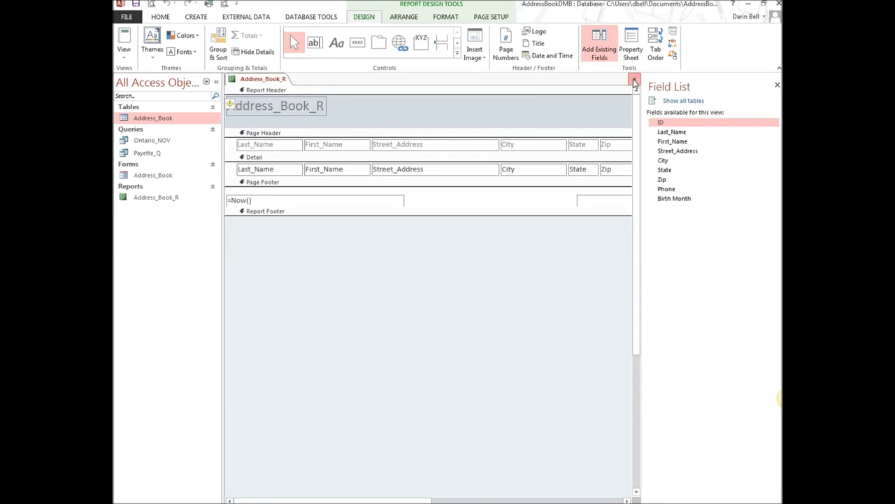
{"action": "left_click", "coordinate": [636, 80]}
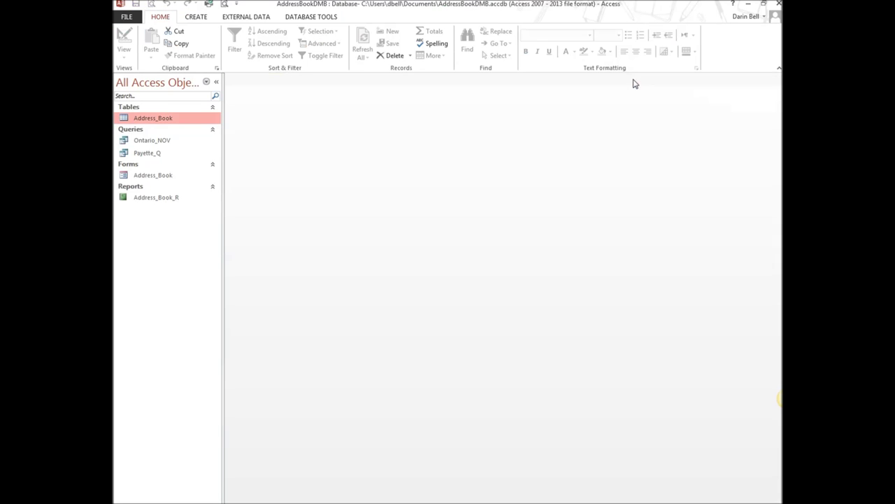
Start the Report Wizard for the Ontario_NOV query and select all of its fields.
{"action": "left_click", "coordinate": [155, 144]}
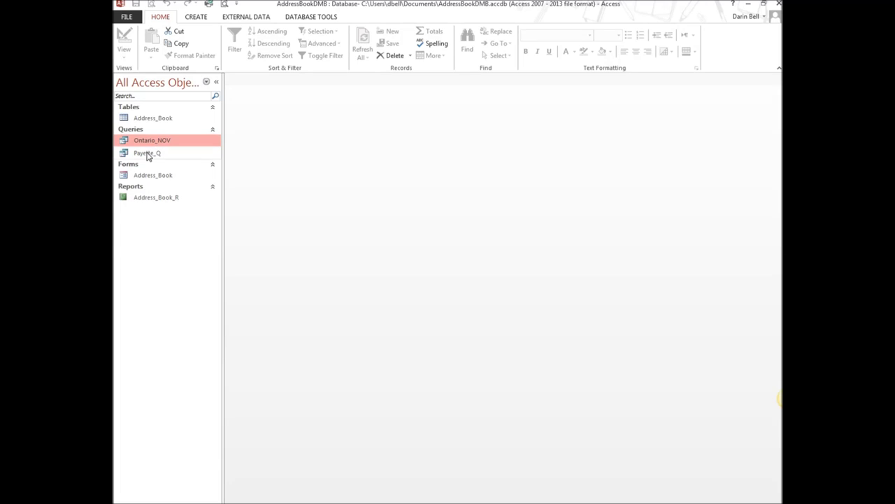
{"action": "left_click", "coordinate": [198, 17]}
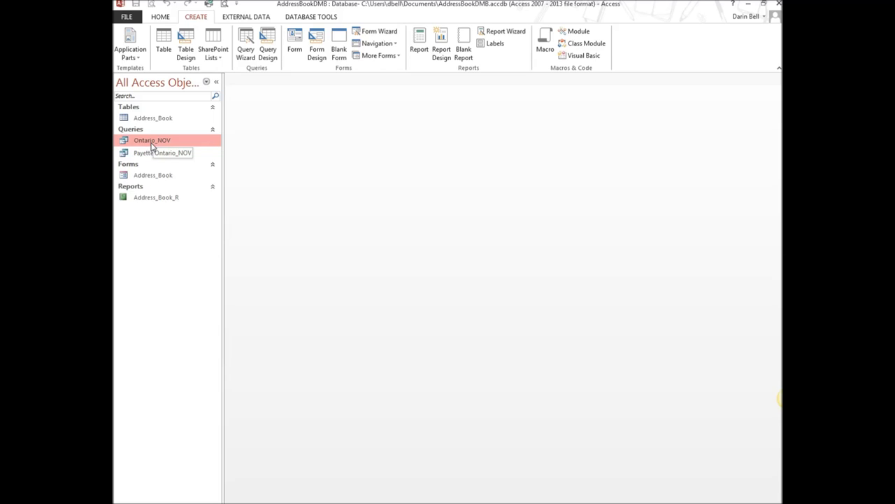
{"action": "left_click", "coordinate": [500, 36]}
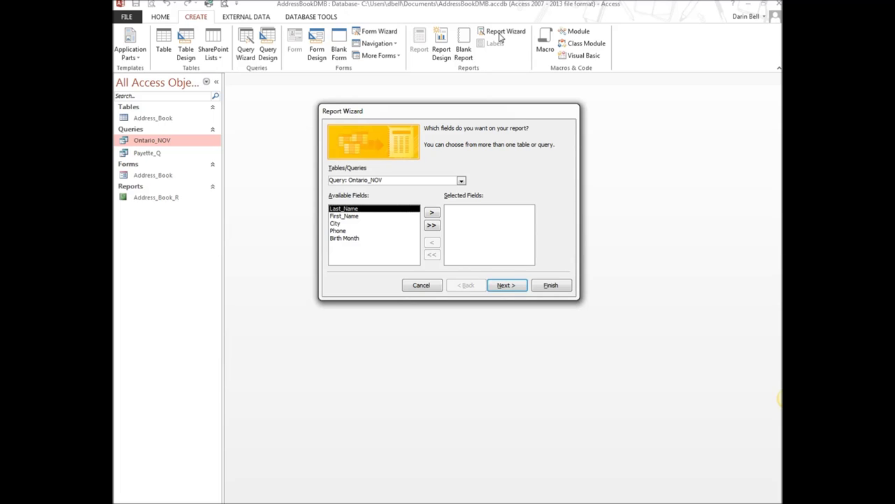
{"action": "left_click", "coordinate": [434, 225]}
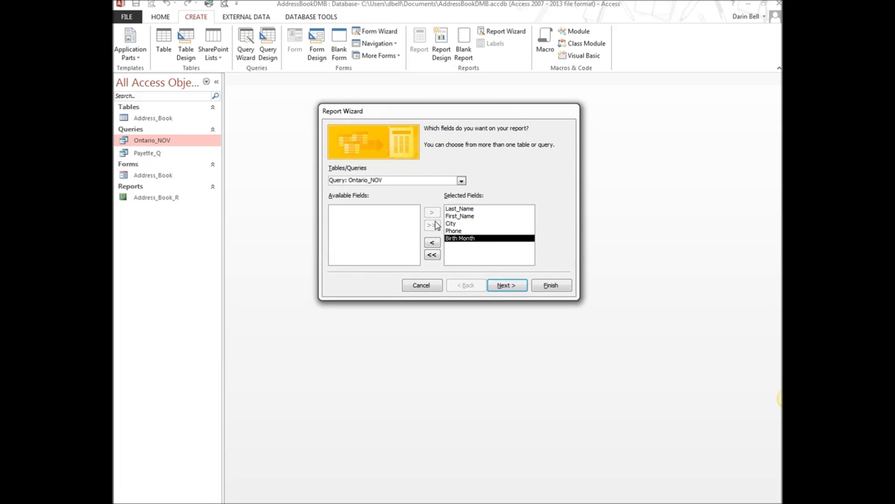
{"action": "left_click", "coordinate": [511, 288]}
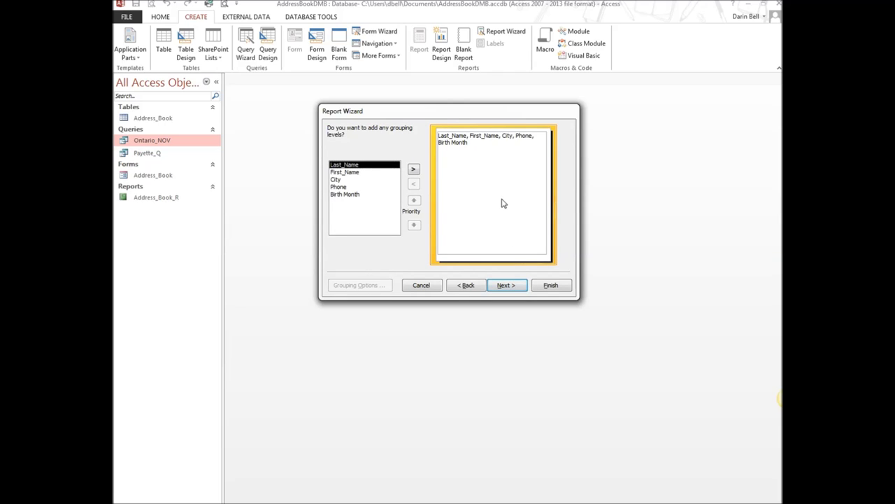
Group the report by City and sort its detail records by Last_Name in ascending order.
{"action": "left_click", "coordinate": [337, 180]}
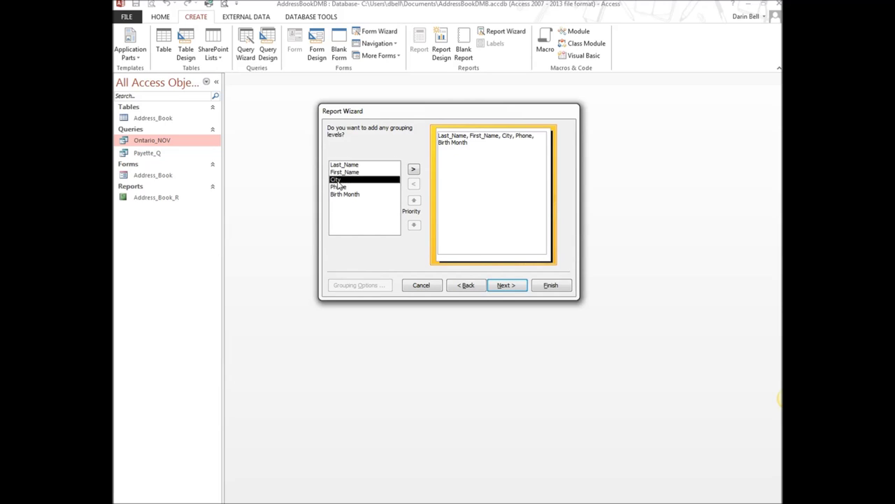
{"action": "left_click", "coordinate": [413, 171]}
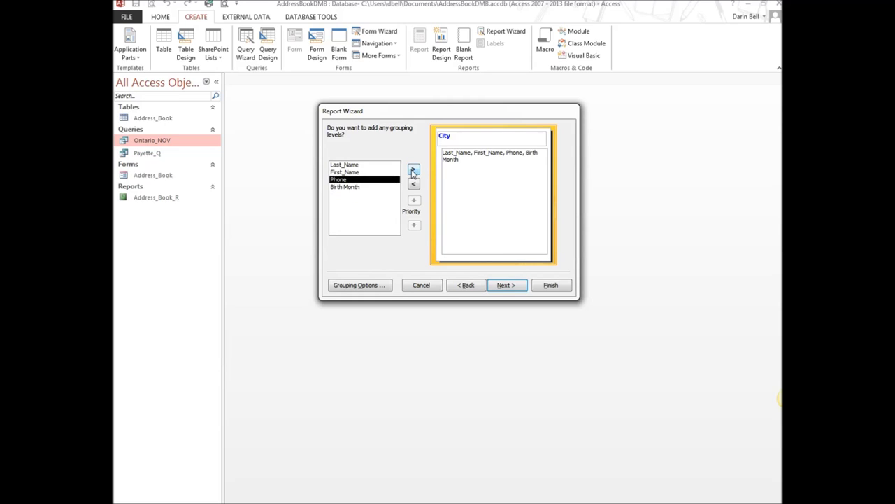
{"action": "left_click", "coordinate": [514, 287]}
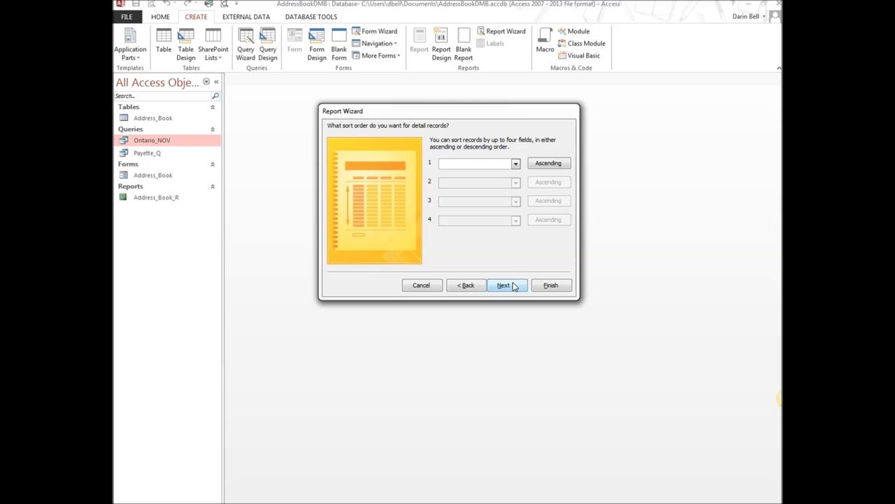
{"action": "left_click", "coordinate": [515, 164]}
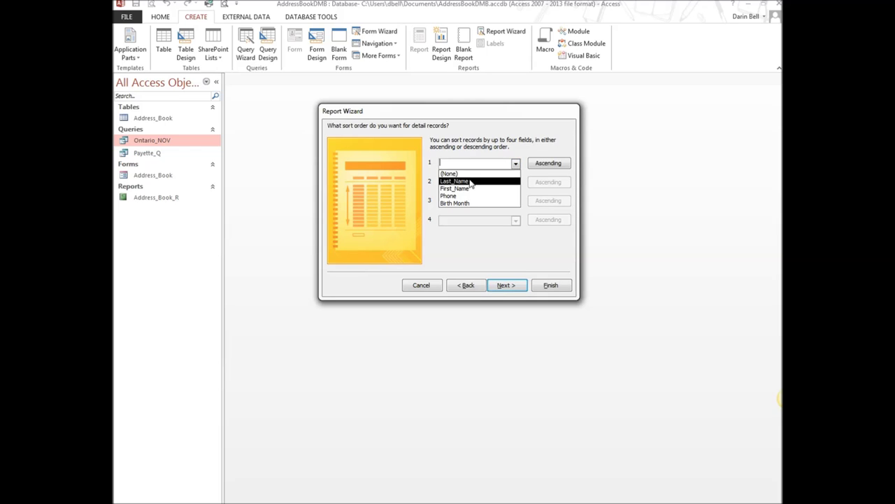
{"action": "left_click", "coordinate": [453, 181]}
{"action": "left_click", "coordinate": [506, 285]}
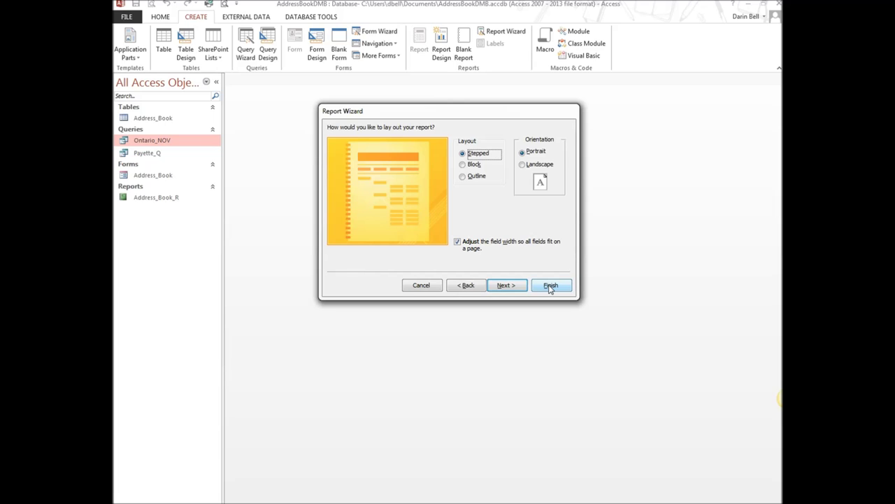
Keep the Stepped layout in Portrait orientation, title the report Ontario_NOV_R and finish it with a preview.
{"action": "left_click", "coordinate": [508, 286]}
{"action": "left_click", "coordinate": [452, 142]}
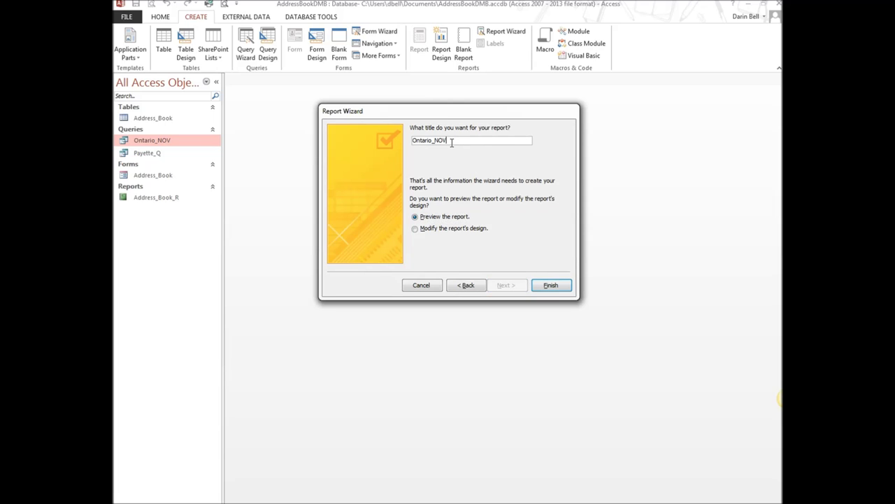
{"action": "type", "text": "_R"}
{"action": "left_click", "coordinate": [552, 287]}
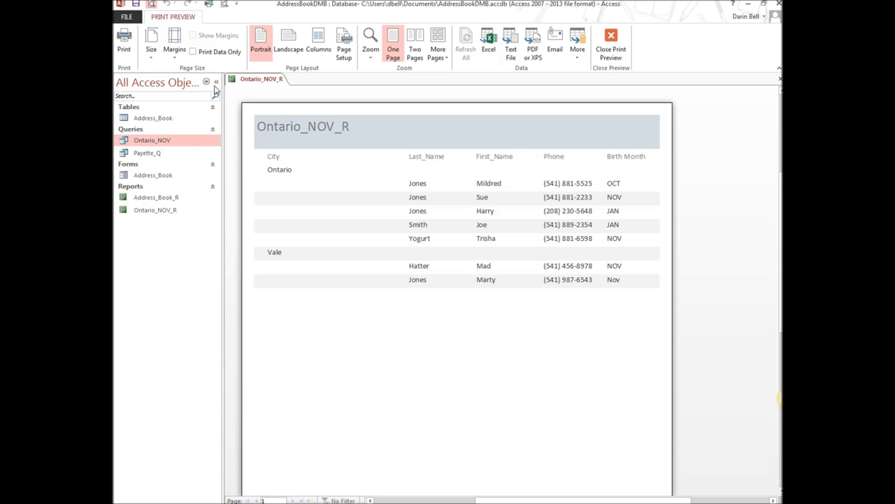
Examine the City field in the City Header of the report design and display the report in Report View.
{"action": "left_click", "coordinate": [610, 43]}
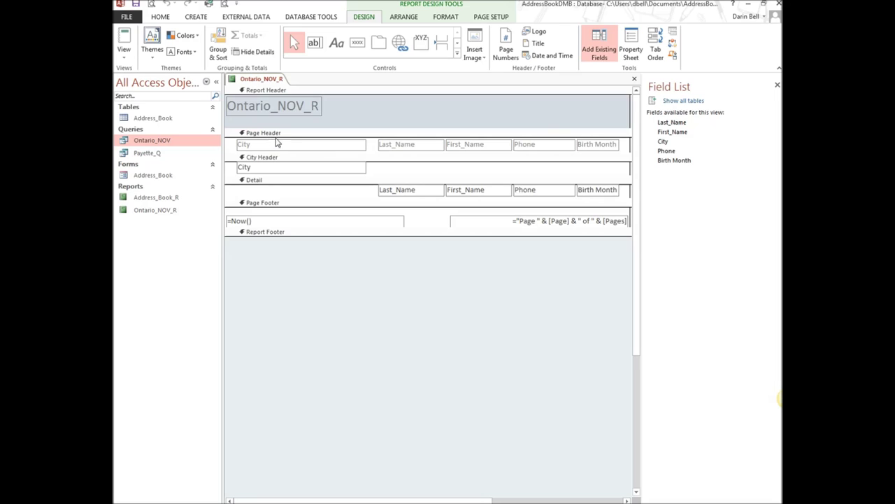
{"action": "left_click", "coordinate": [297, 167]}
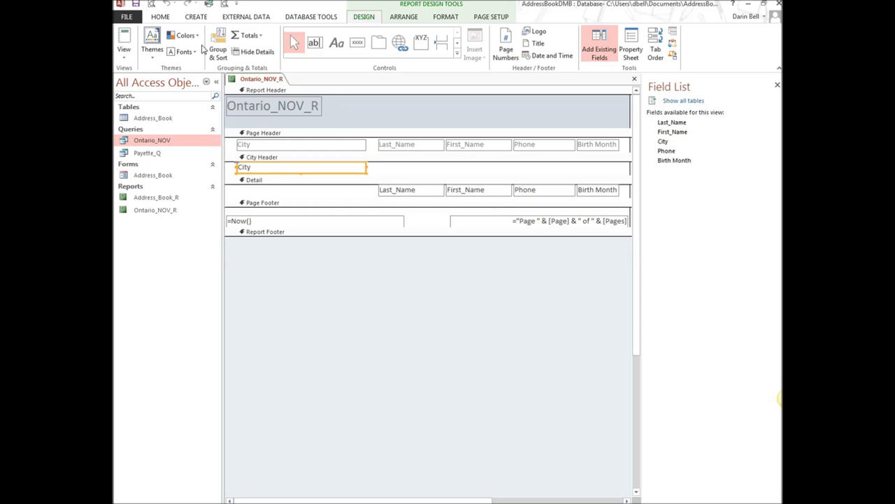
{"action": "left_click", "coordinate": [124, 36]}
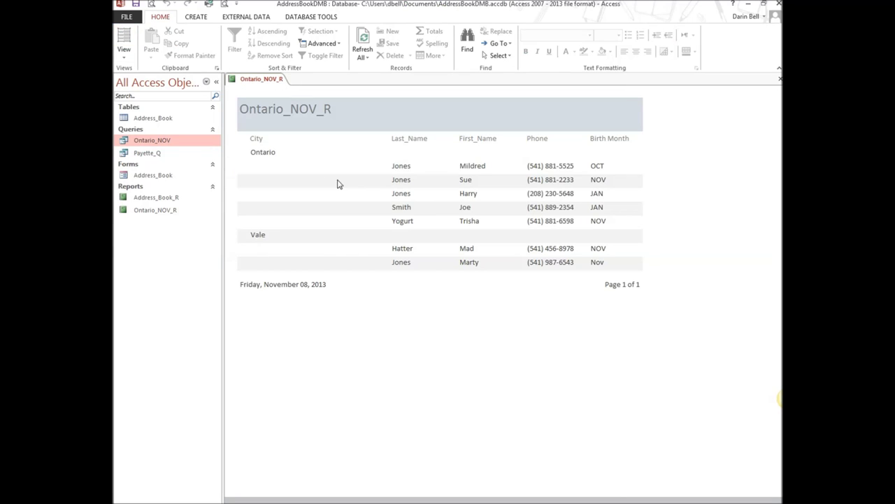